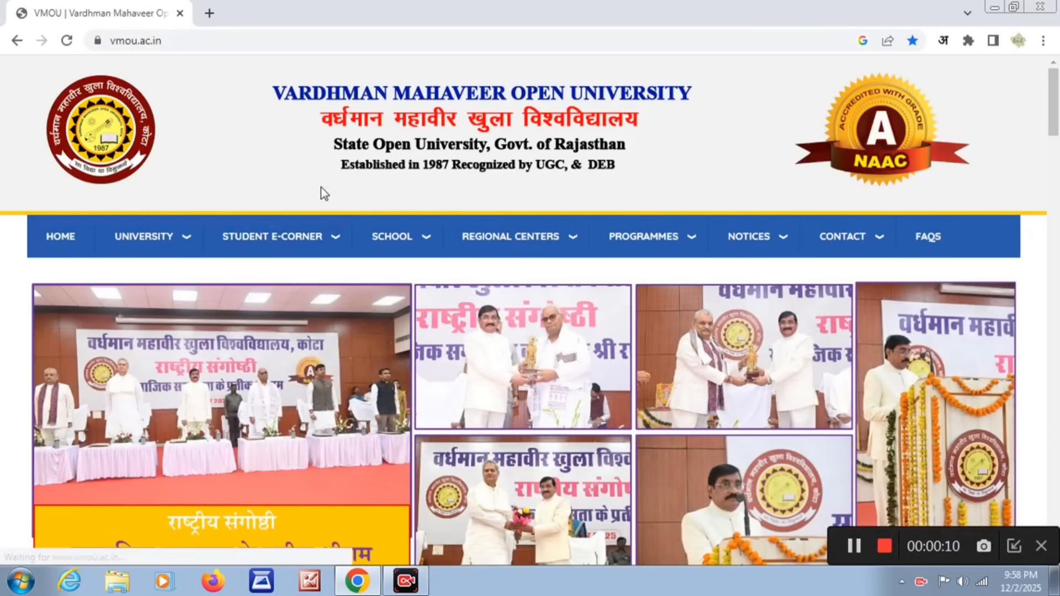
- Open the Form 2026 application through the PRE.D.EL.ED 2026 announcement and its detailed information page
left_click_drag(1054, 111, 1057, 182)
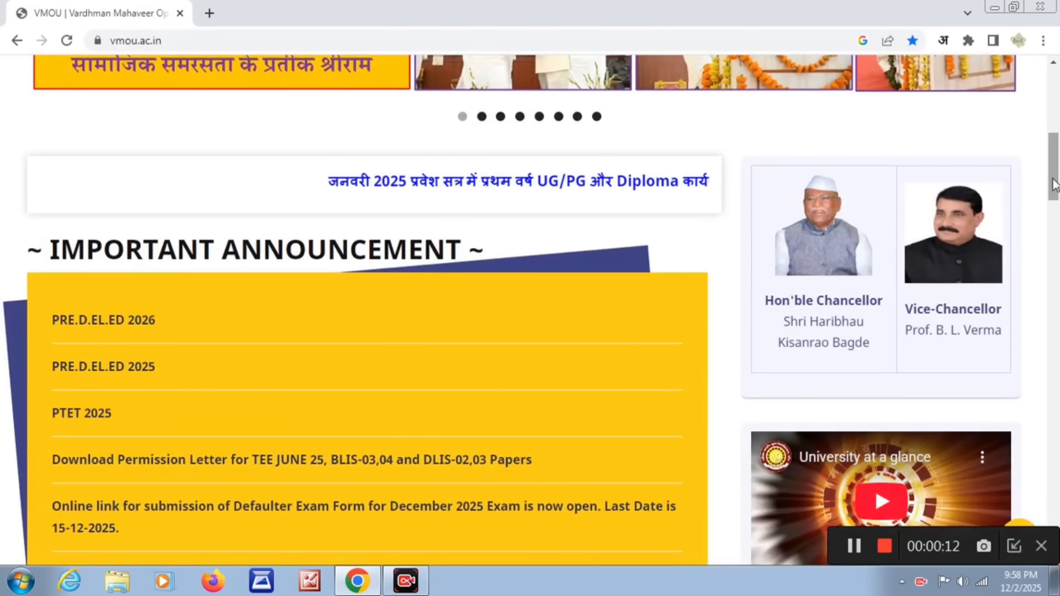
left_click(132, 327)
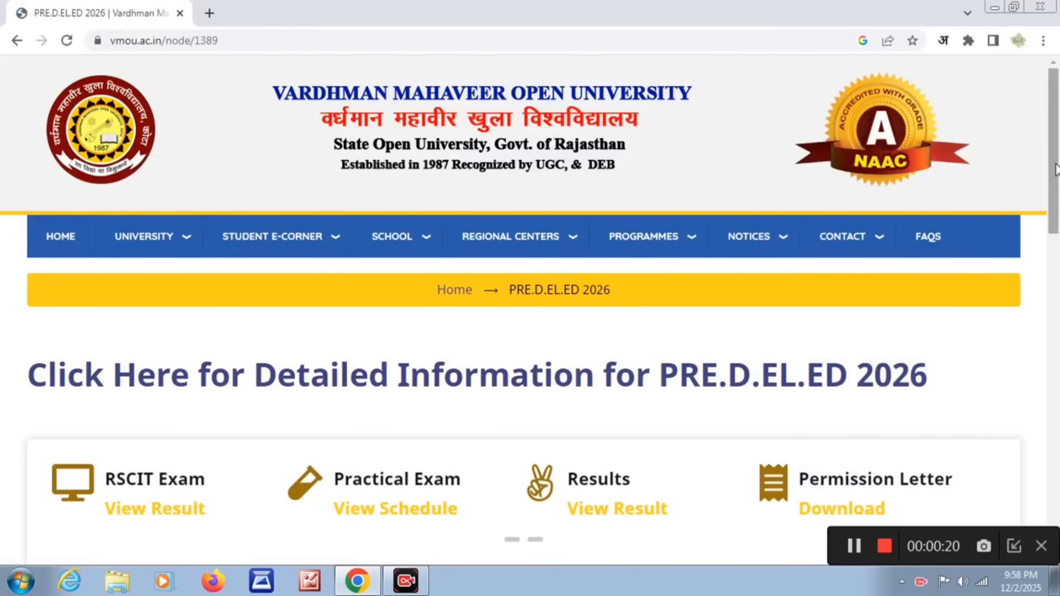
mouse_move(1055, 154)
left_mouse_down()
mouse_move(1058, 199)
mouse_move(1059, 163)
left_mouse_up()
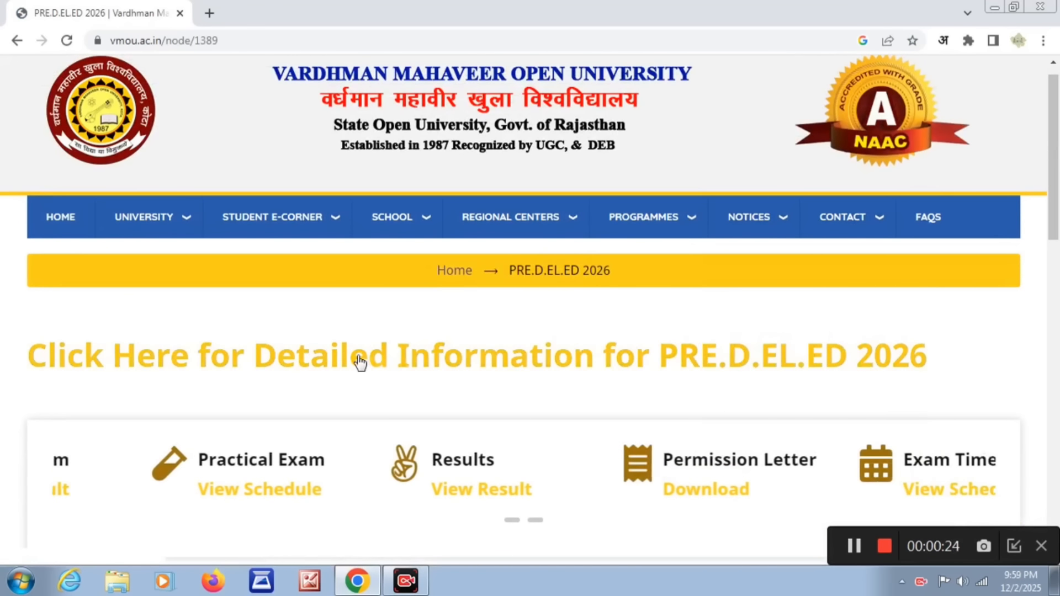
left_click(412, 360)
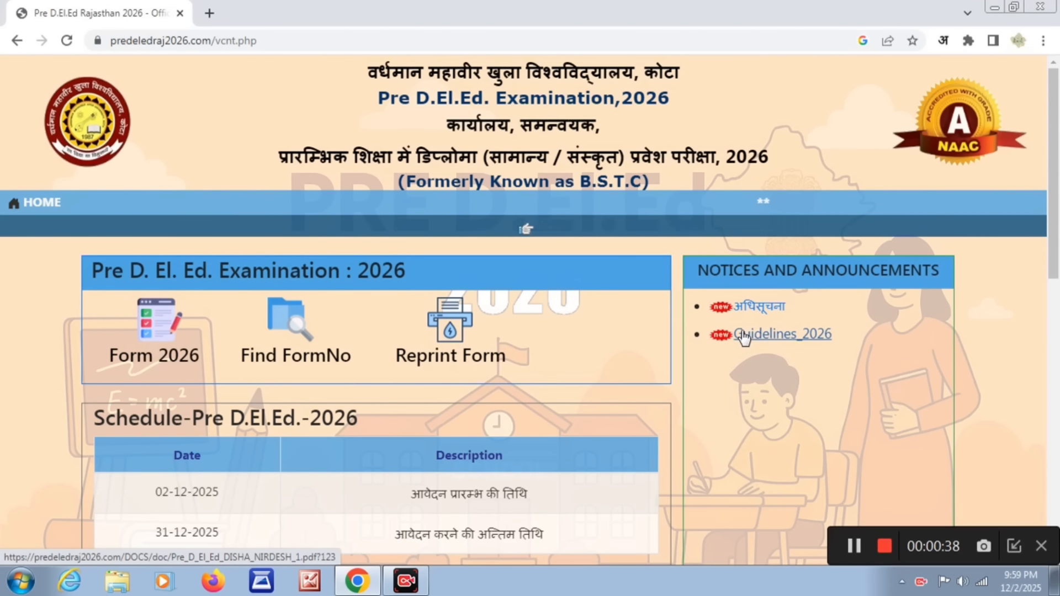
left_click(158, 358)
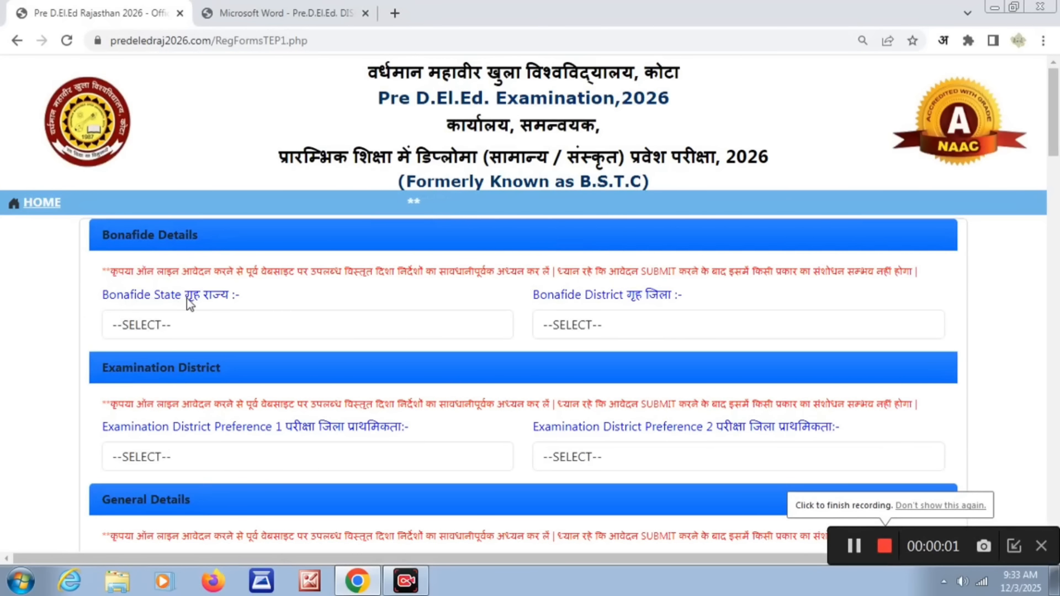
- Set the bonafide state to RAJASTHAN and the bonafide district to PALI
left_click(208, 333)
key("r")
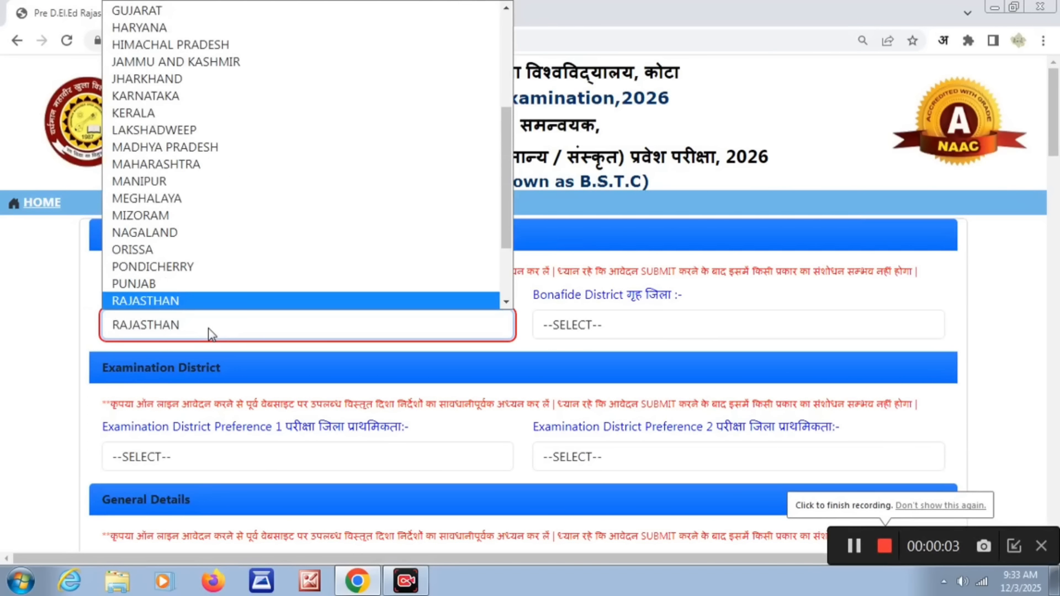
key("Return")
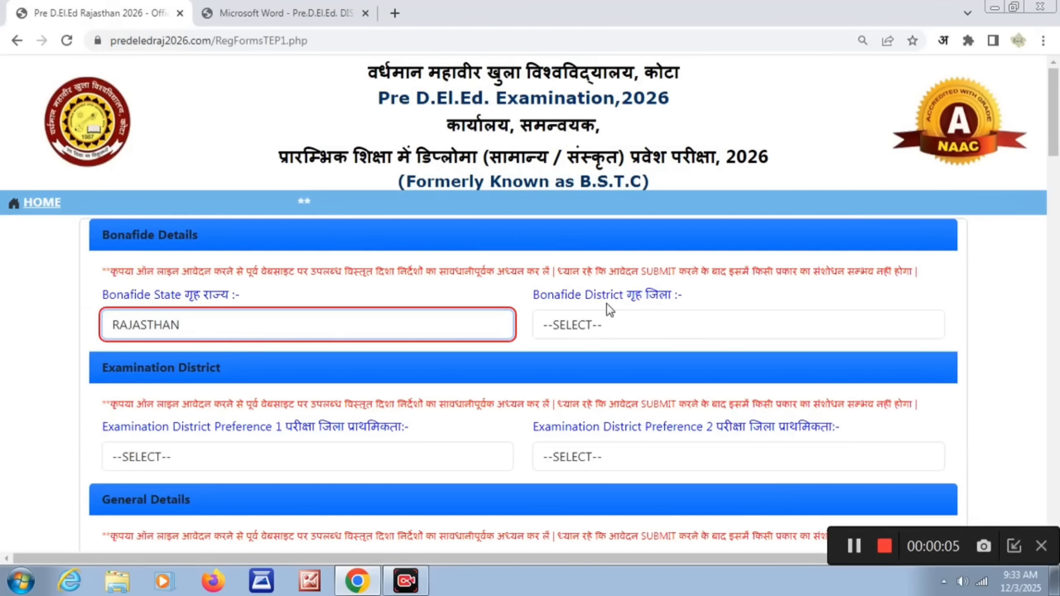
left_click(619, 338)
key("p")
key("Return")
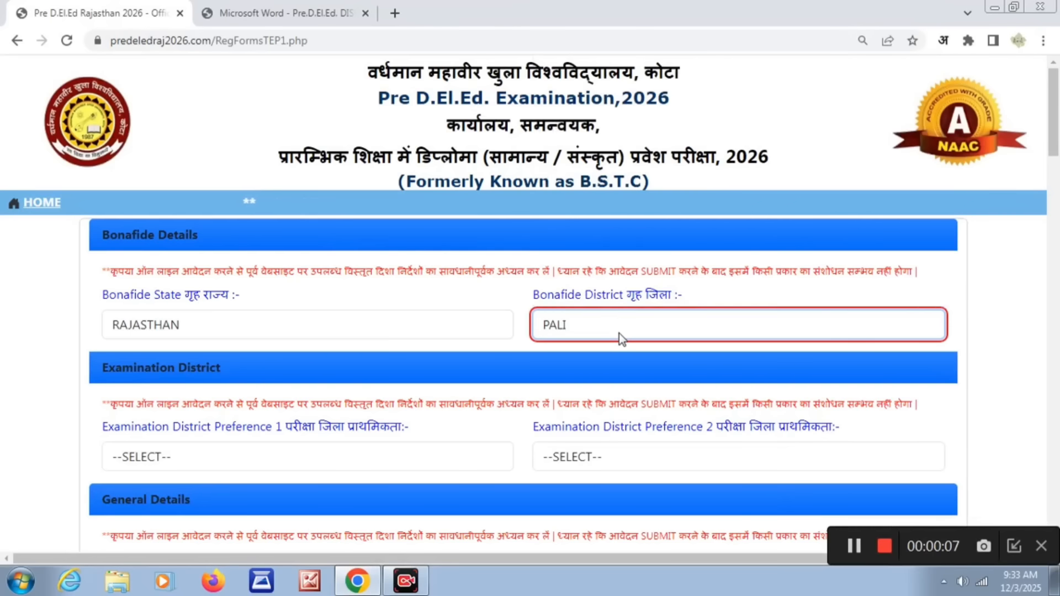
- Choose PALI as examination district preference 1 and JALORE as preference 2
left_click(358, 455)
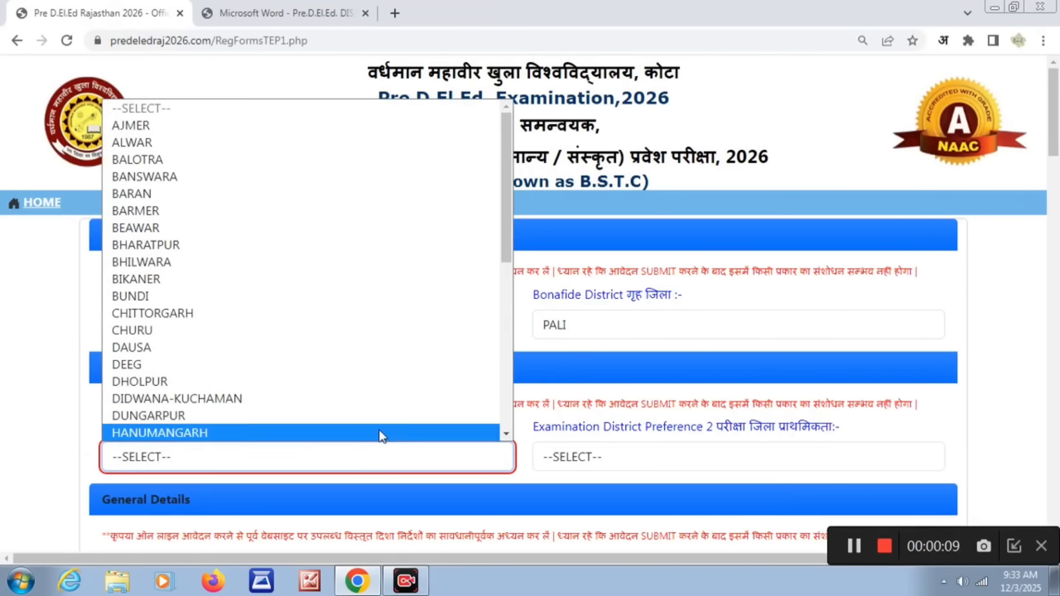
left_click_drag(499, 251, 506, 439)
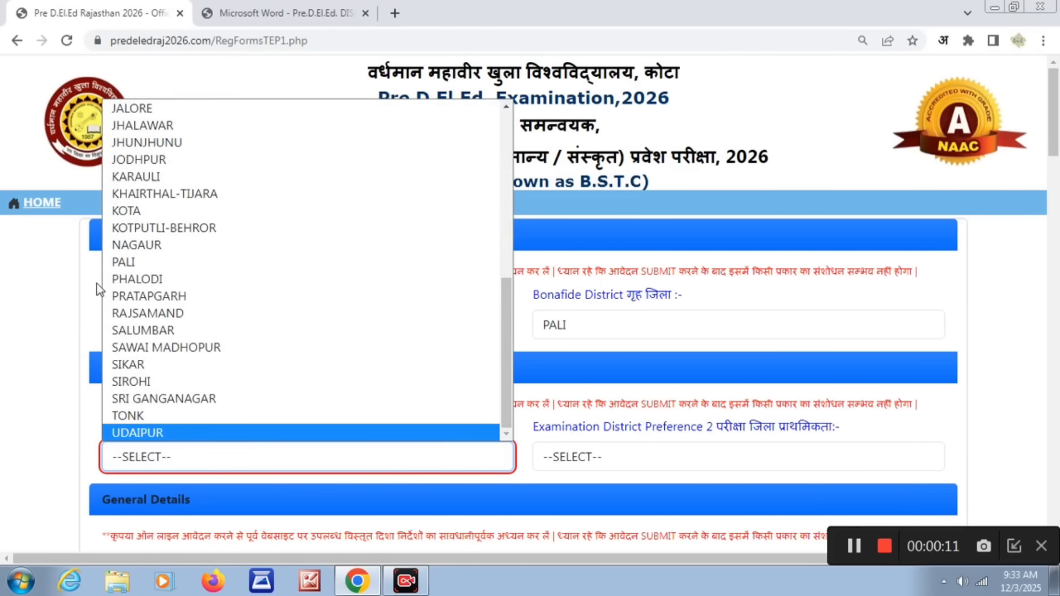
left_click(123, 263)
left_click(662, 452)
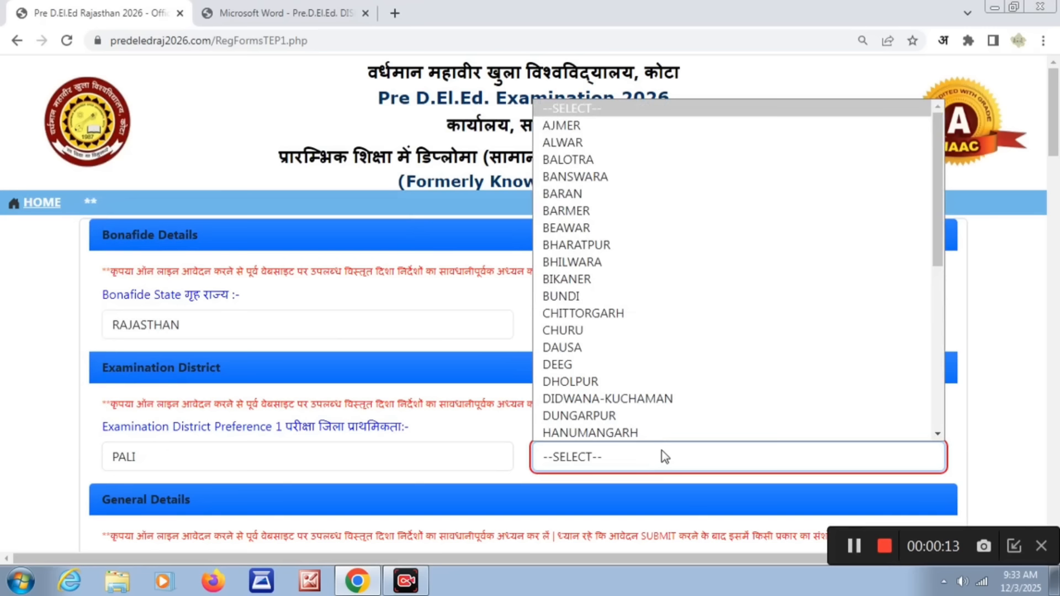
type("jal")
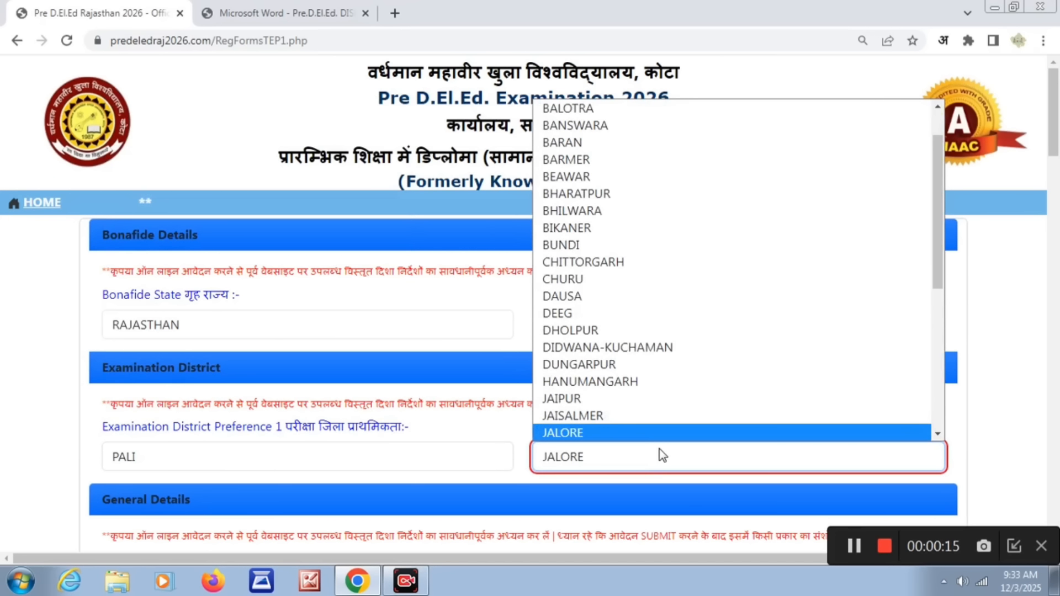
key("Return")
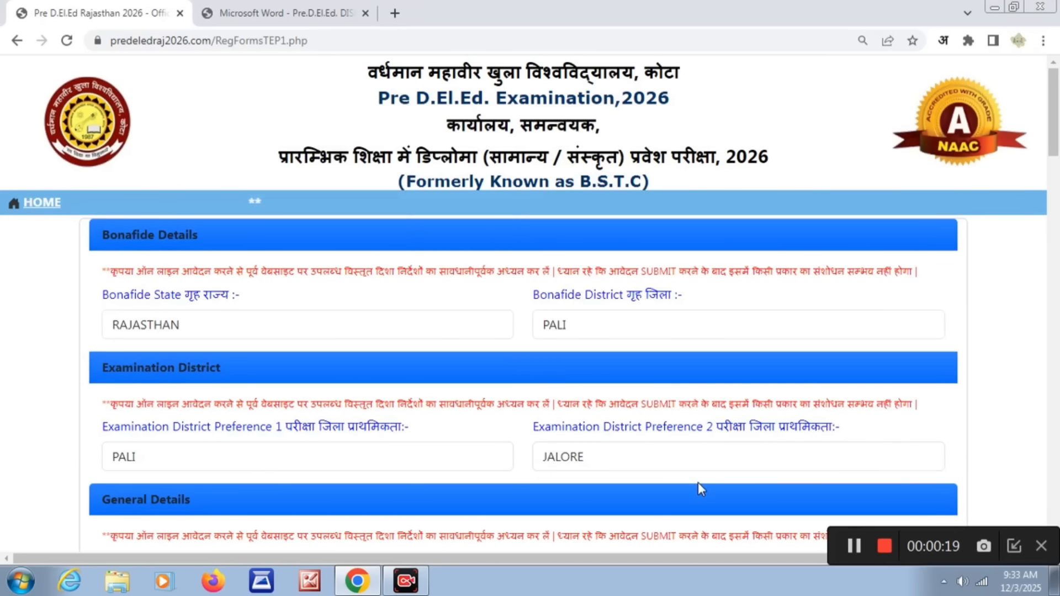
scroll(698, 483, "down", 6)
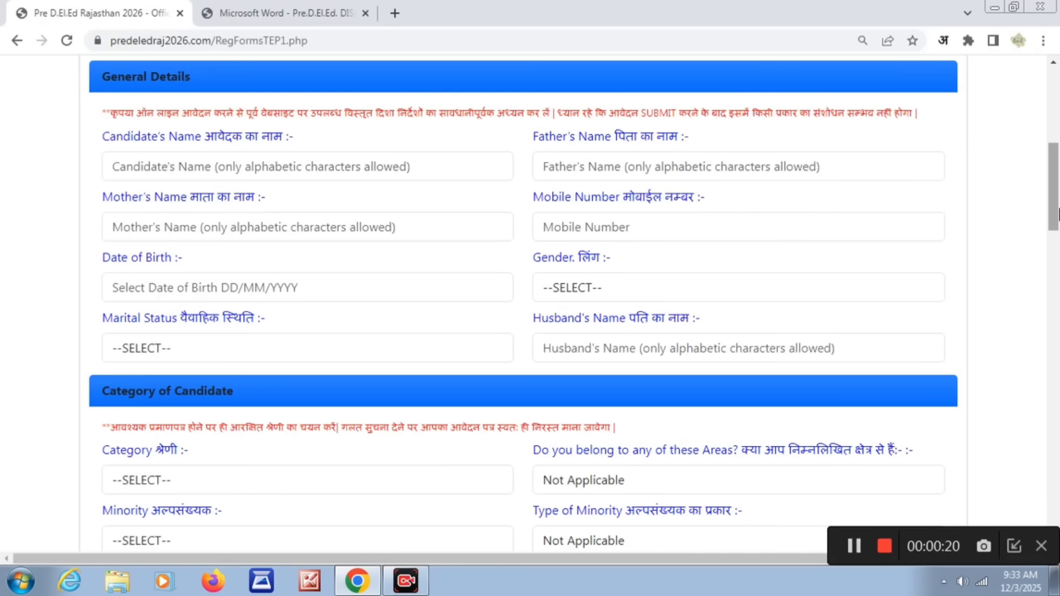
left_click(263, 166)
left_click(568, 171)
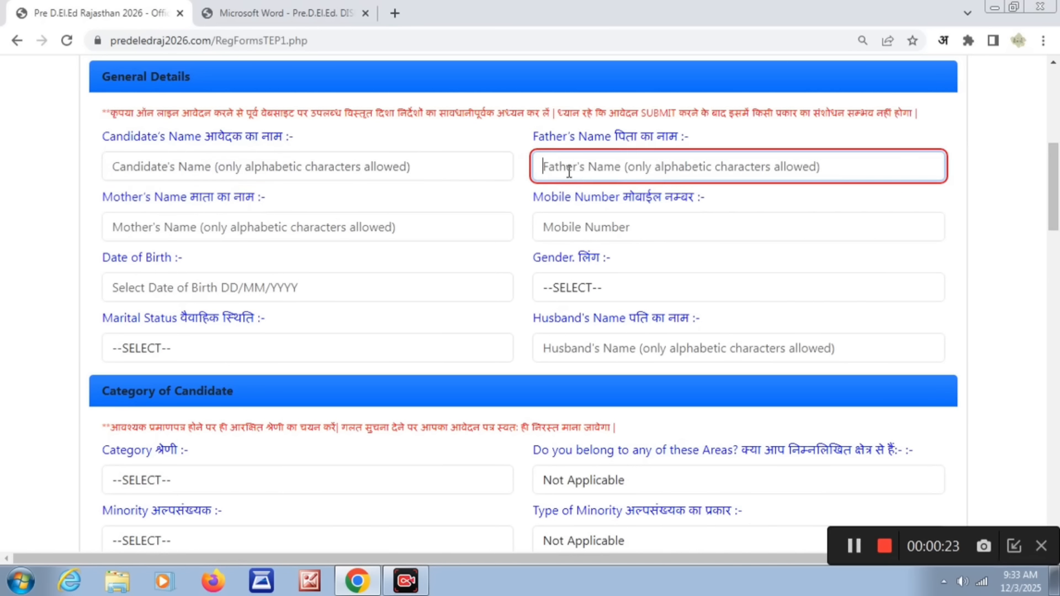
left_click(283, 235)
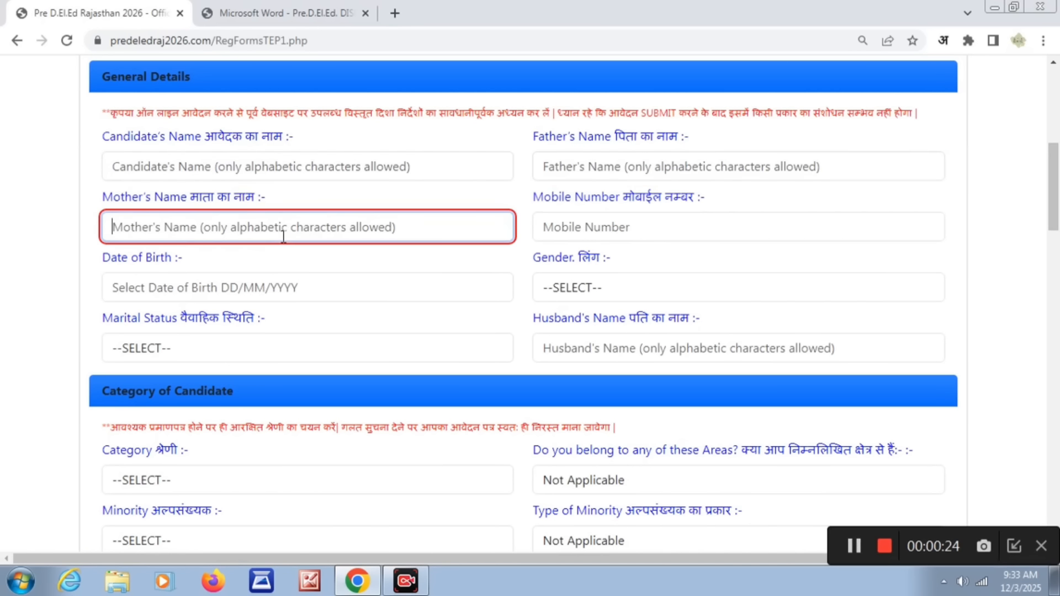
left_click(568, 237)
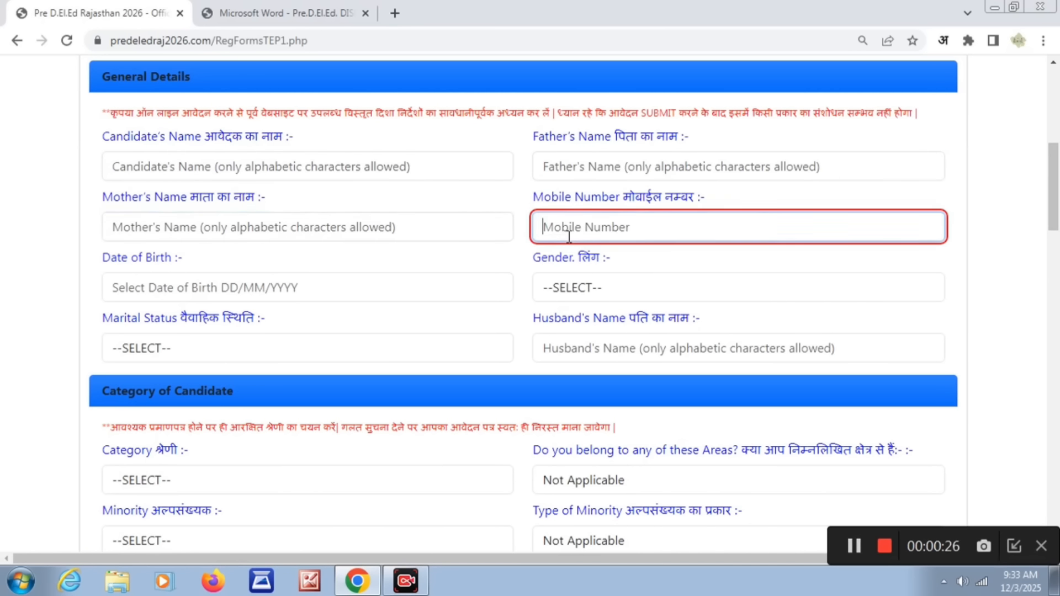
left_click(141, 293)
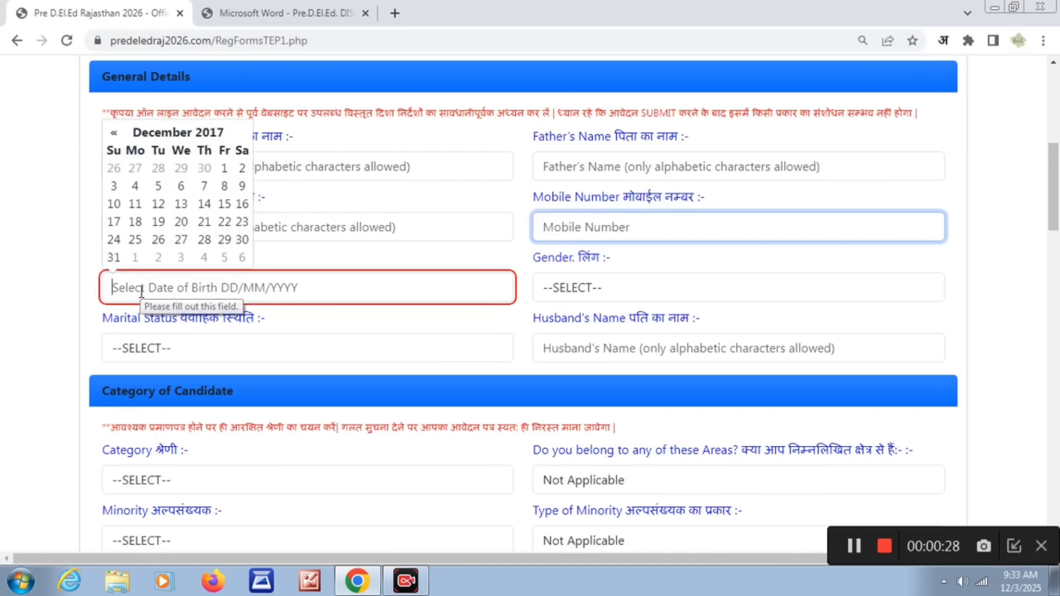
- In the general details, set the gender to Female and the marital status to Married
left_click(566, 288)
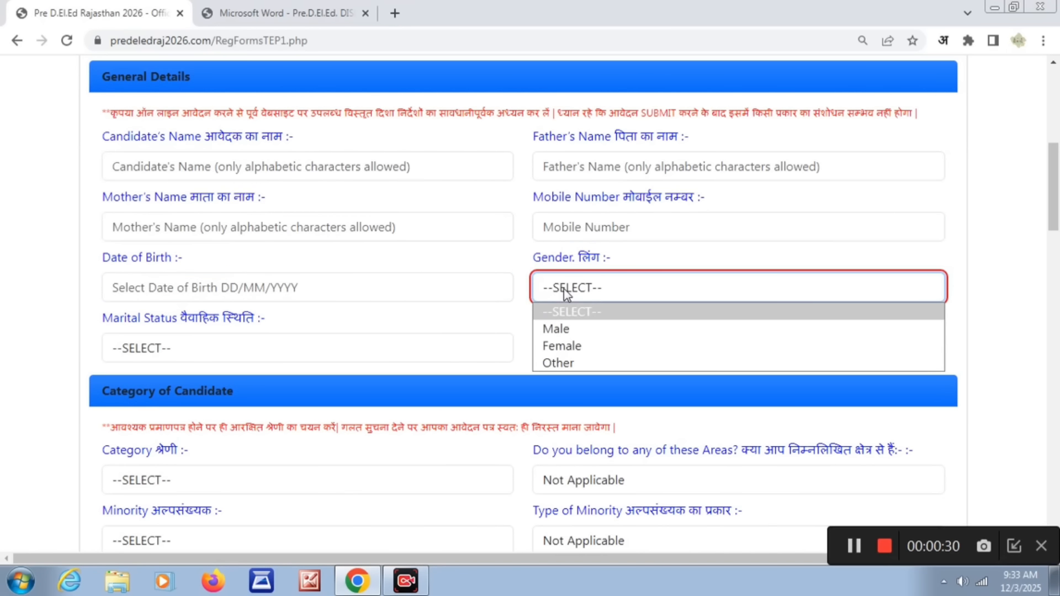
left_click(564, 347)
left_click(263, 338)
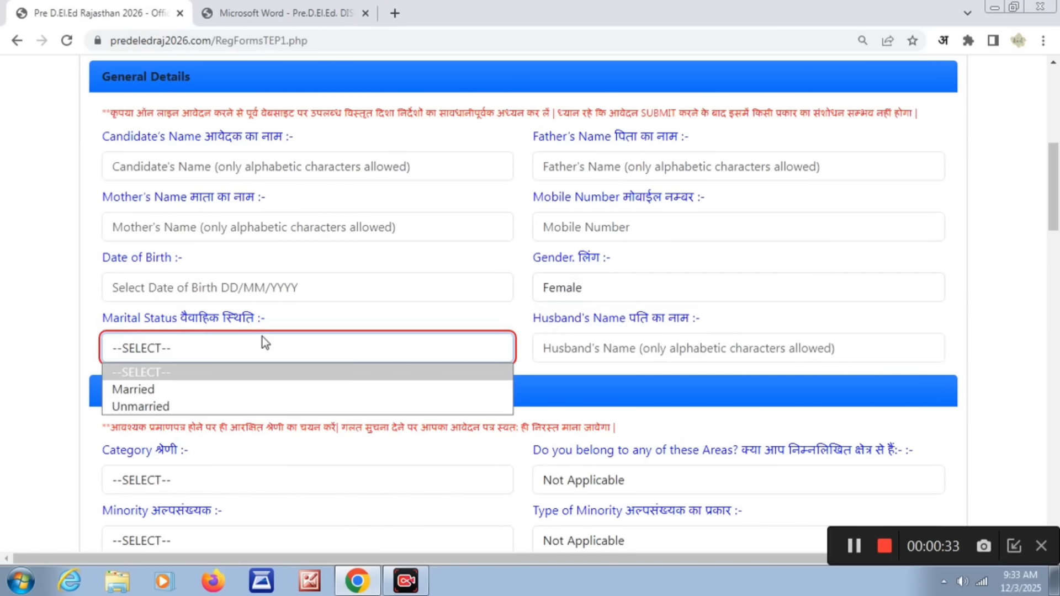
left_click(163, 393)
left_click(629, 350)
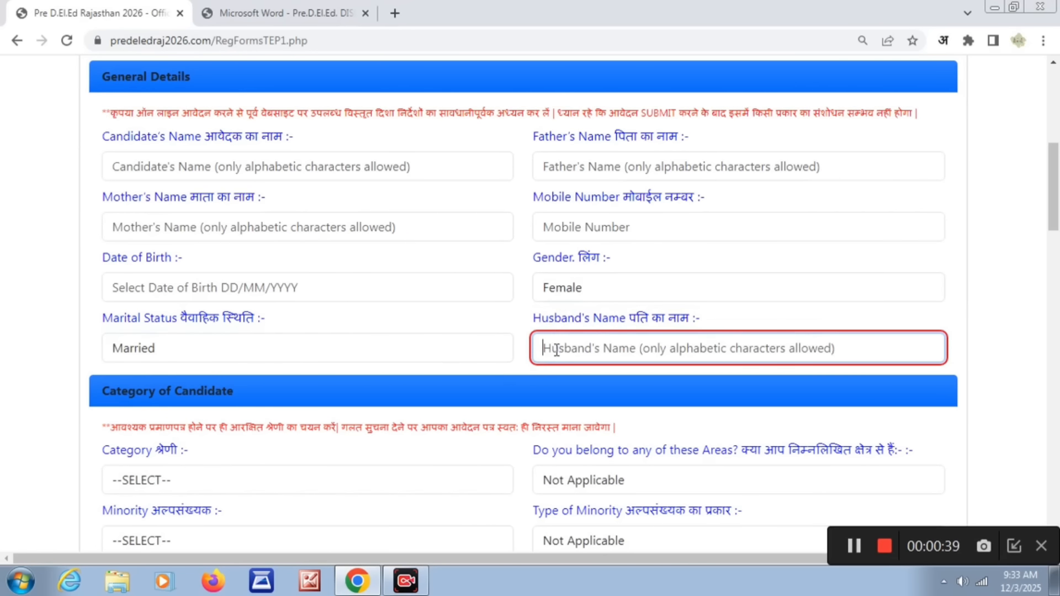
- Change the marital status to Unmarried and leave the husband's name field blank
left_click(443, 348)
left_click(356, 400)
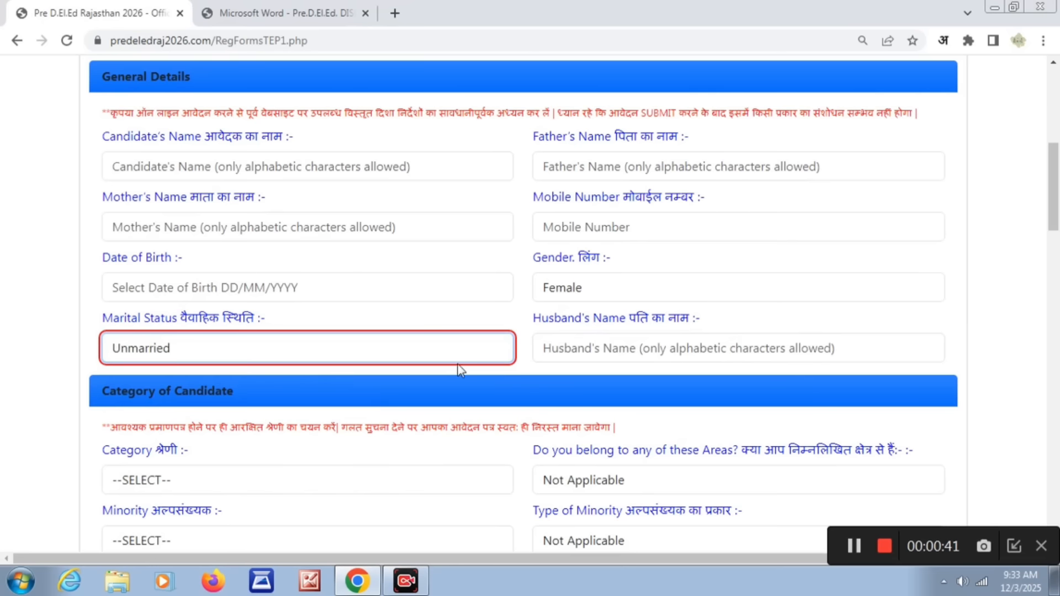
left_click(601, 346)
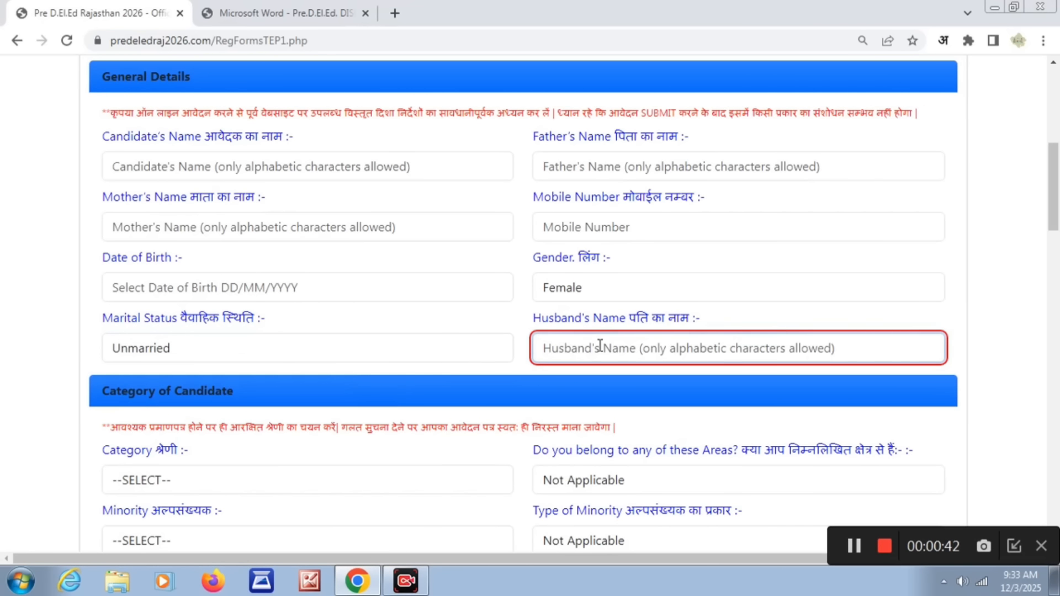
left_click(586, 374)
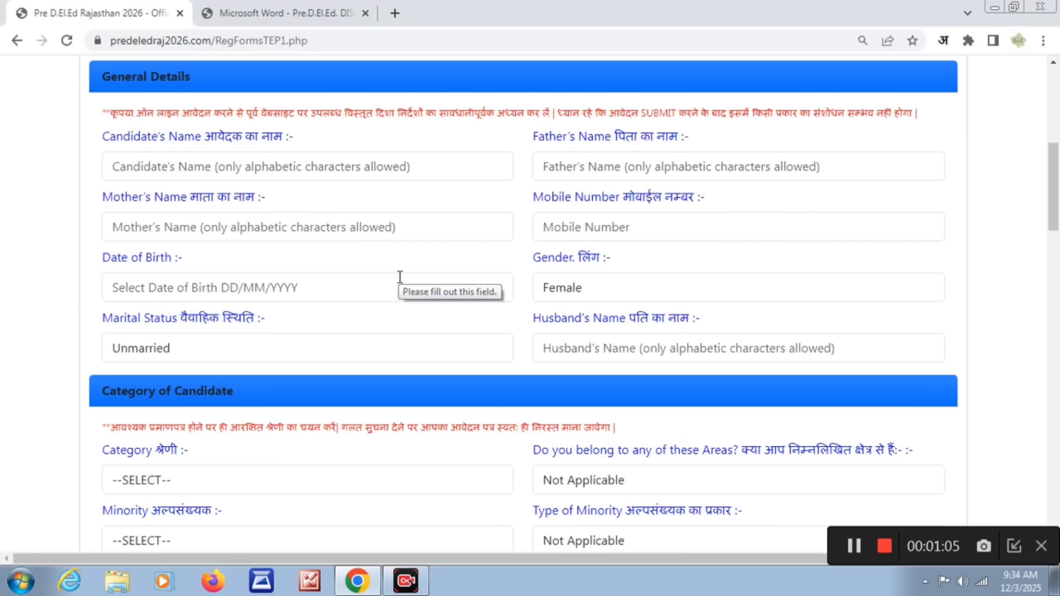
- Set the candidate's category to General and the area question to Not Applicable
scroll(399, 277, "down", 6)
left_click(258, 157)
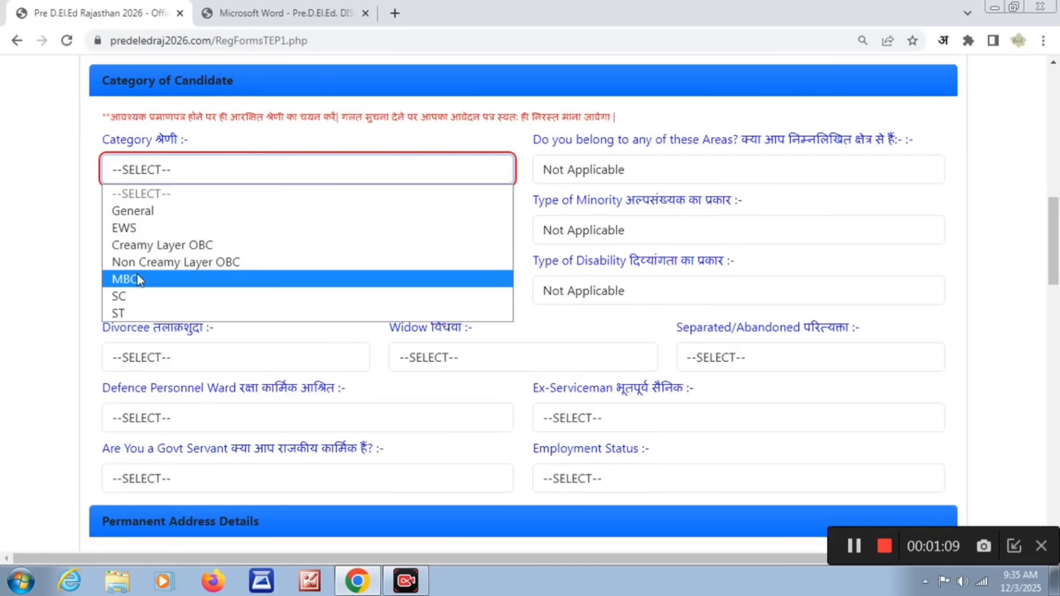
left_click(146, 211)
left_click(625, 167)
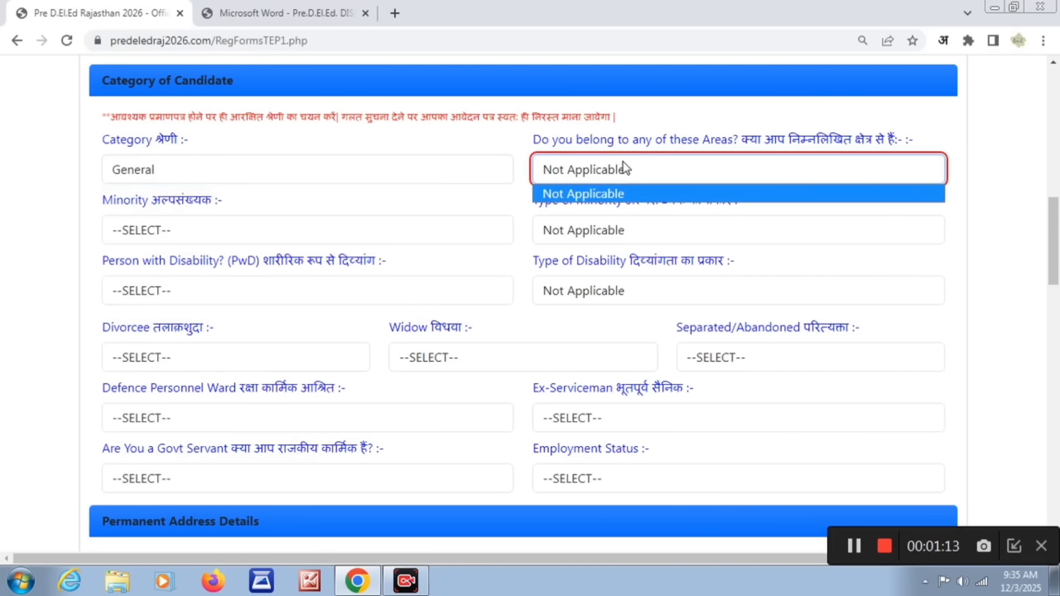
left_click(615, 193)
- Try the ST category with the TADA area option, and return the category to General
left_click(496, 174)
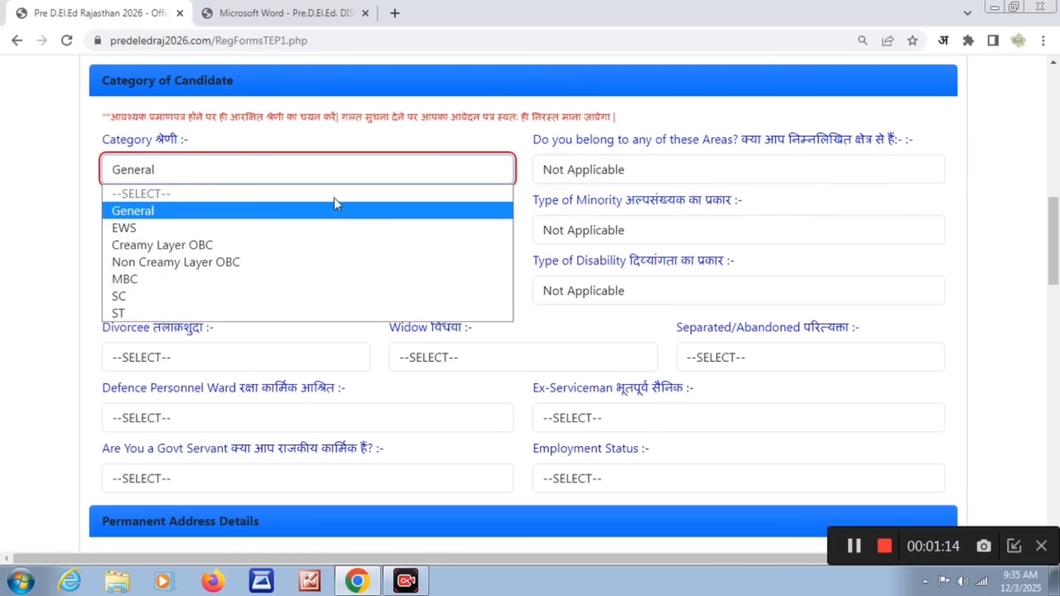
left_click(162, 312)
left_click(600, 177)
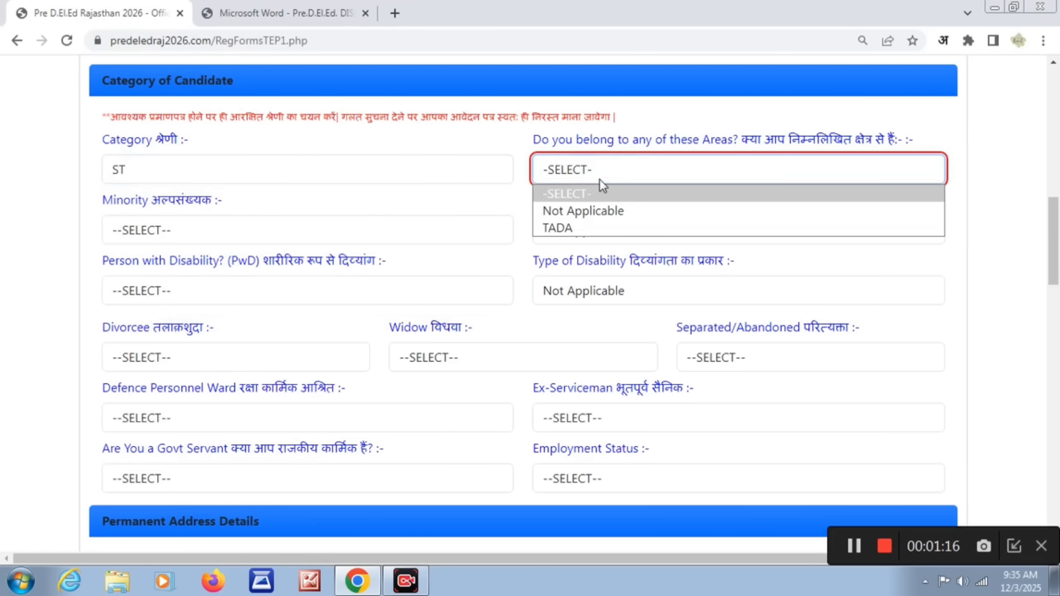
left_click(561, 228)
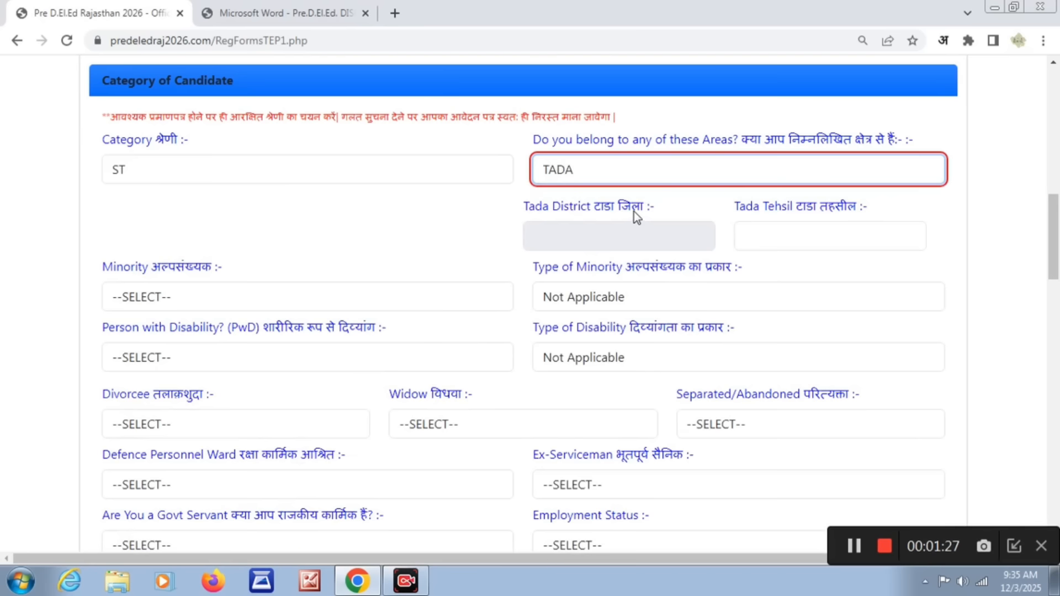
left_click(608, 233)
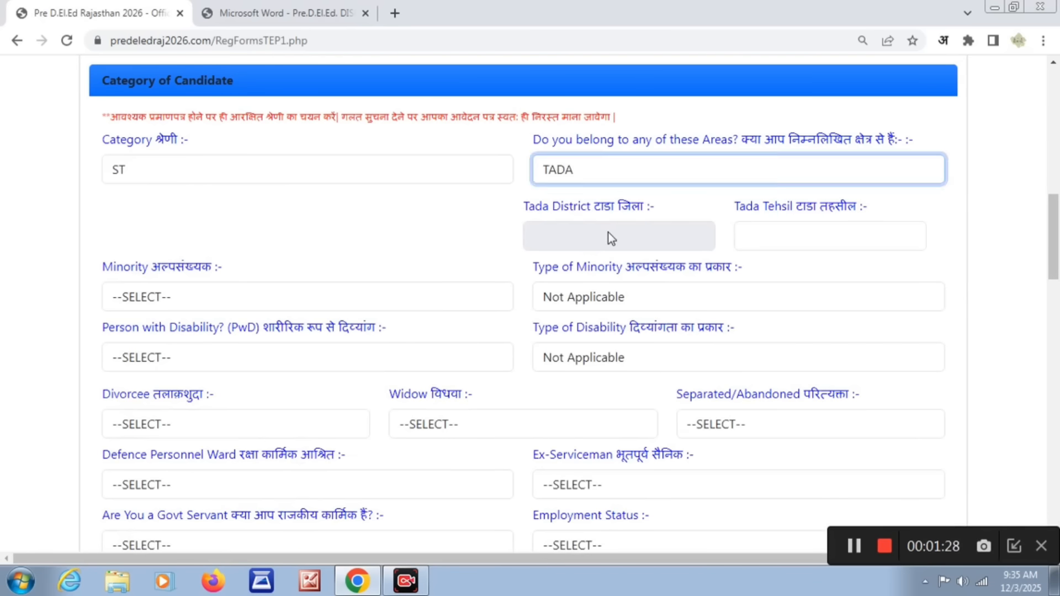
left_click(776, 237)
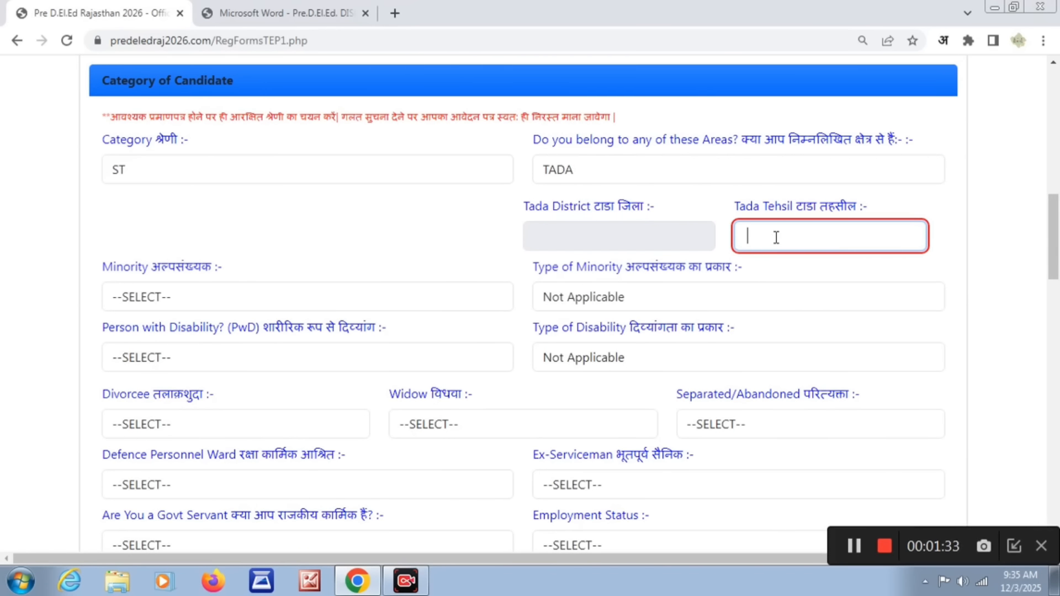
left_click(466, 171)
left_click(374, 217)
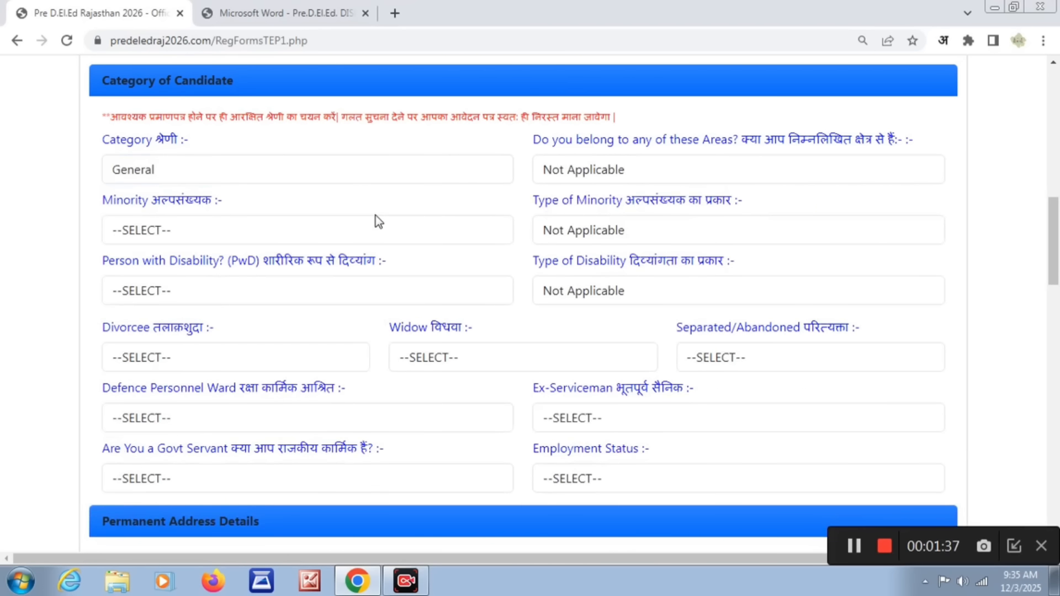
- Try Yes for the minority question with the minority types Muslim, Sikh and Christian
left_click(288, 229)
left_click(184, 271)
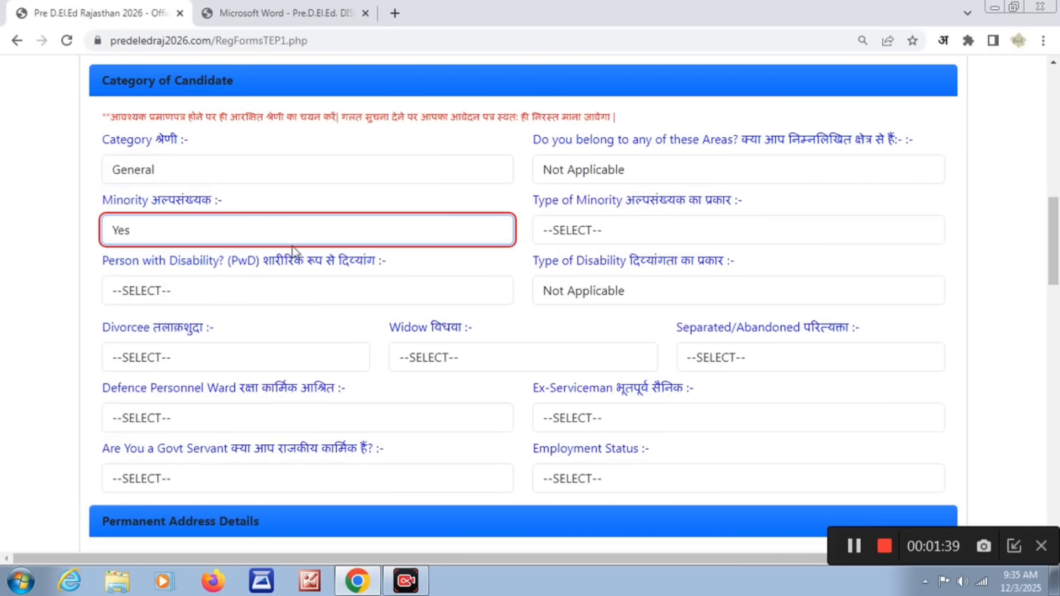
left_click(634, 232)
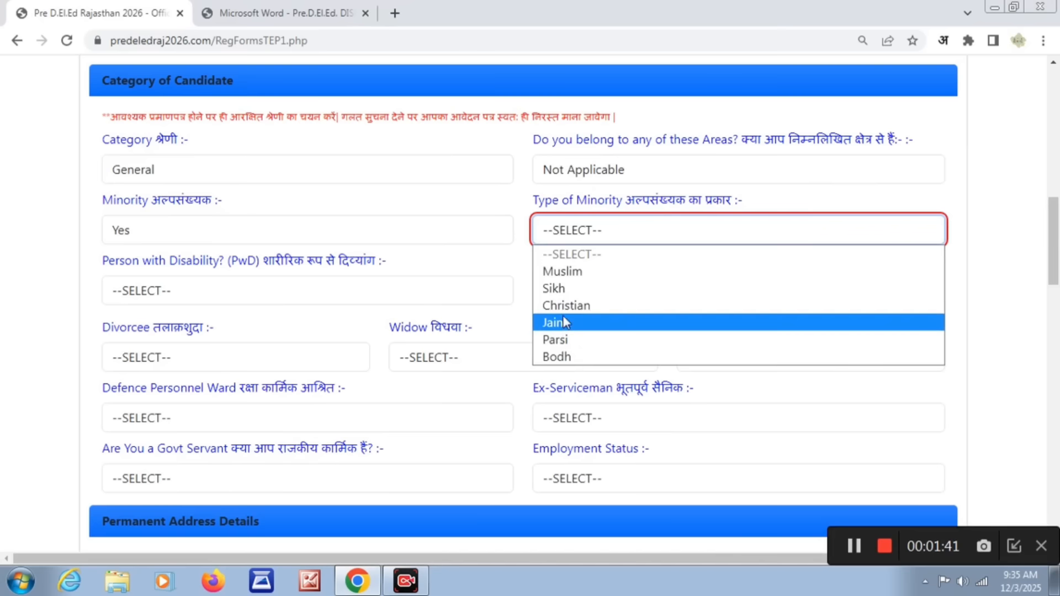
left_click(566, 273)
left_click(585, 232)
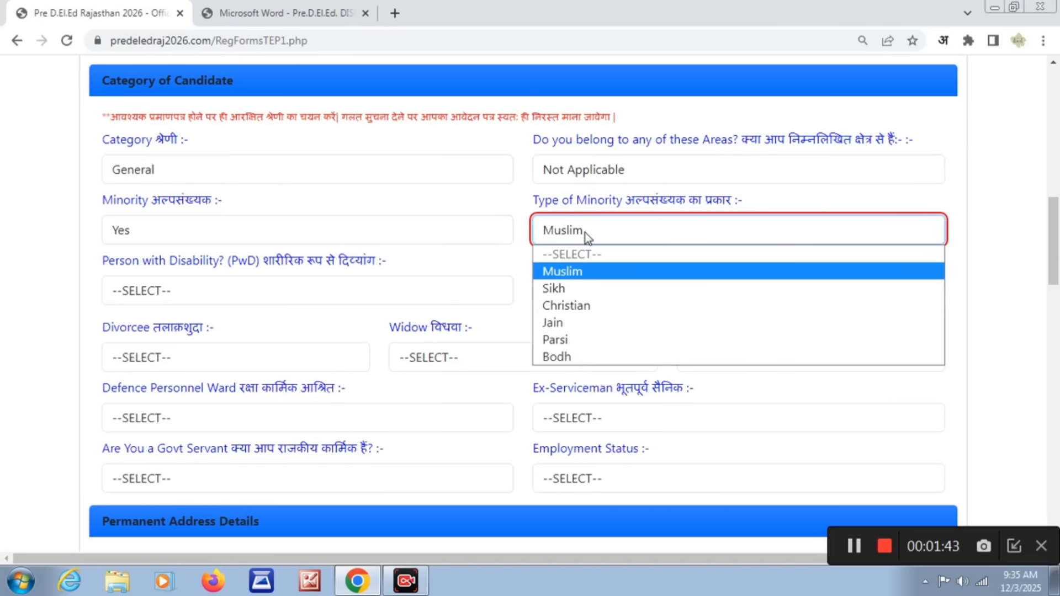
left_click(570, 289)
left_click(584, 237)
left_click(571, 304)
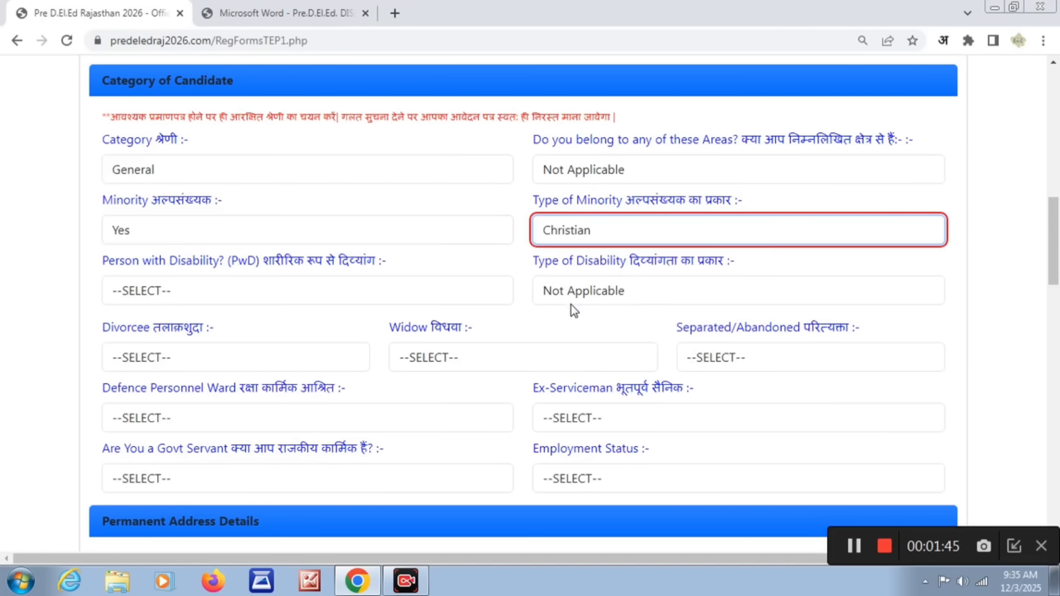
- Set the minority question to No and the type of minority to Not Applicable
left_click(509, 232)
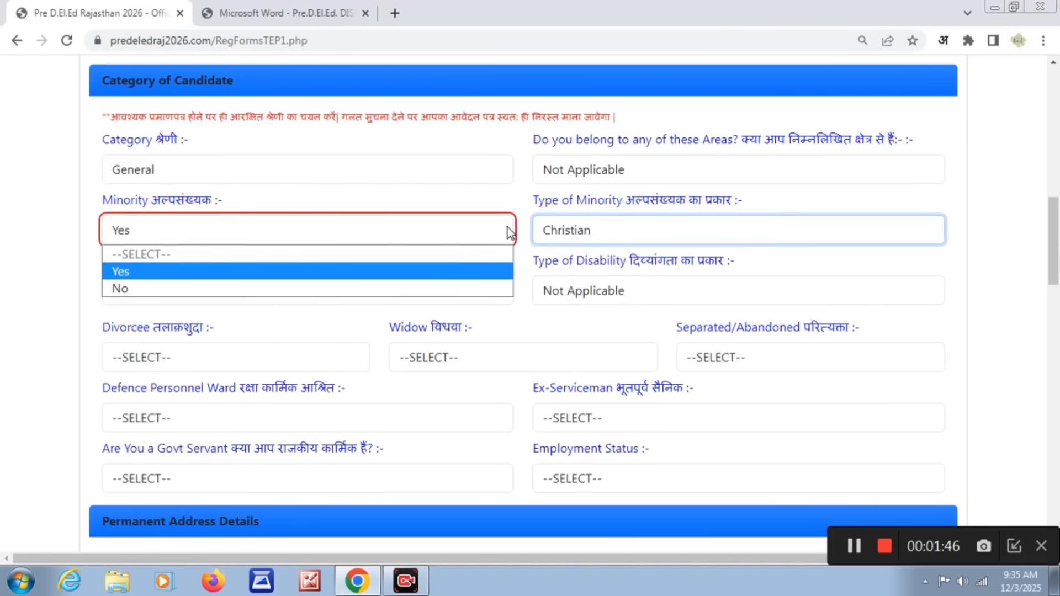
left_click(433, 287)
left_click(578, 232)
left_click(580, 252)
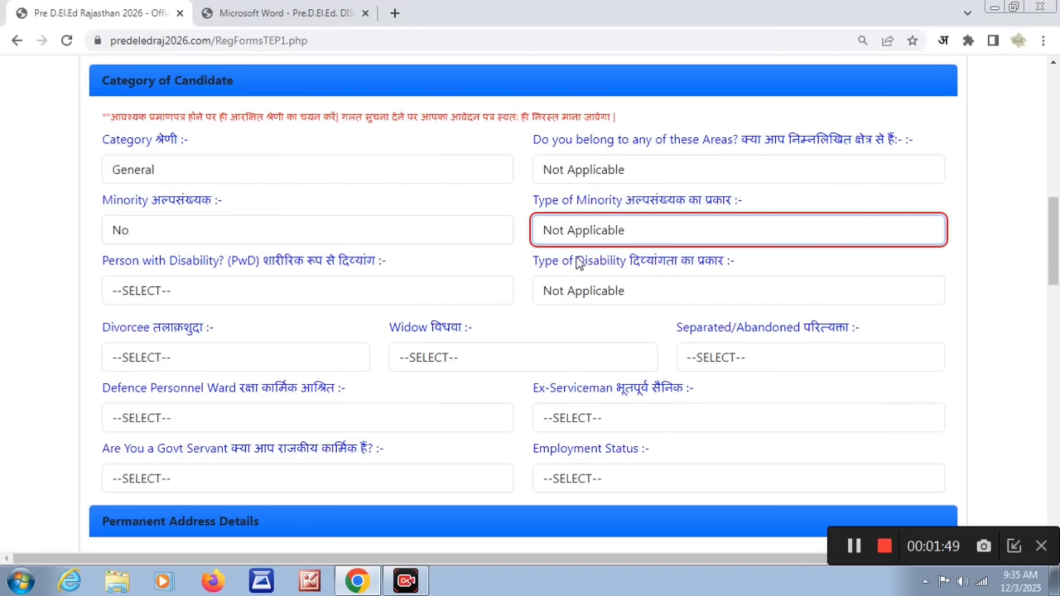
left_click(604, 260)
- Try Yes for the person with disability question with the types Blind, Ortho, Thalassemia and Other
left_click(398, 287)
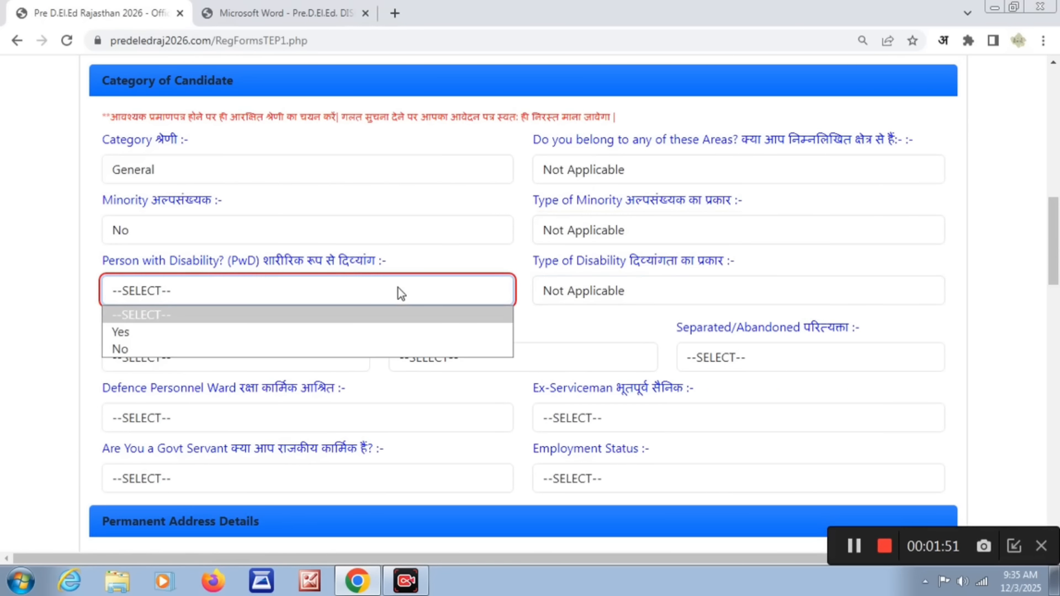
left_click(326, 332)
left_click(575, 287)
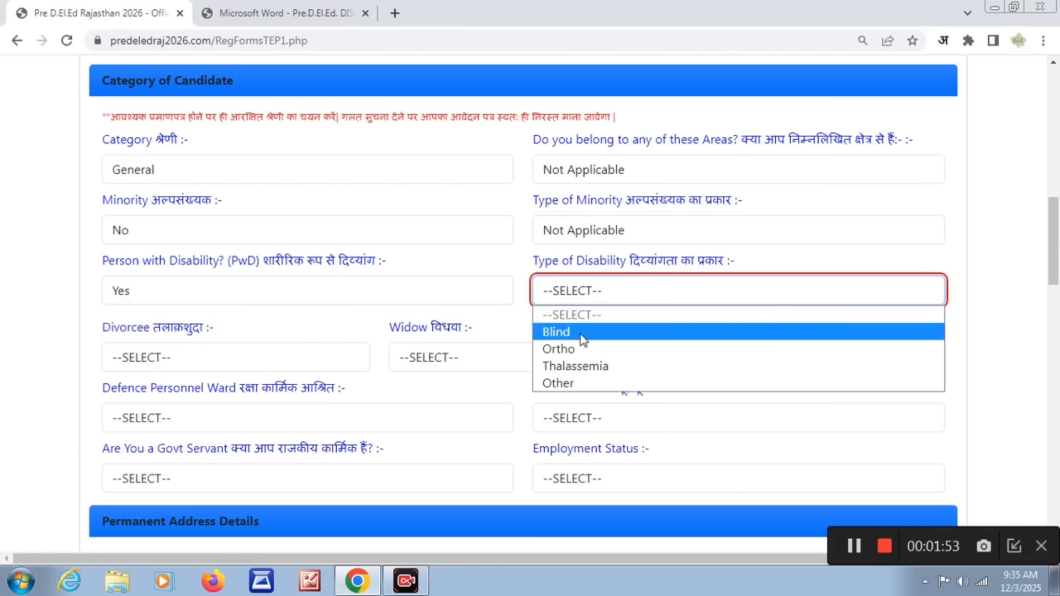
left_click(581, 331)
left_click(602, 301)
left_click(581, 348)
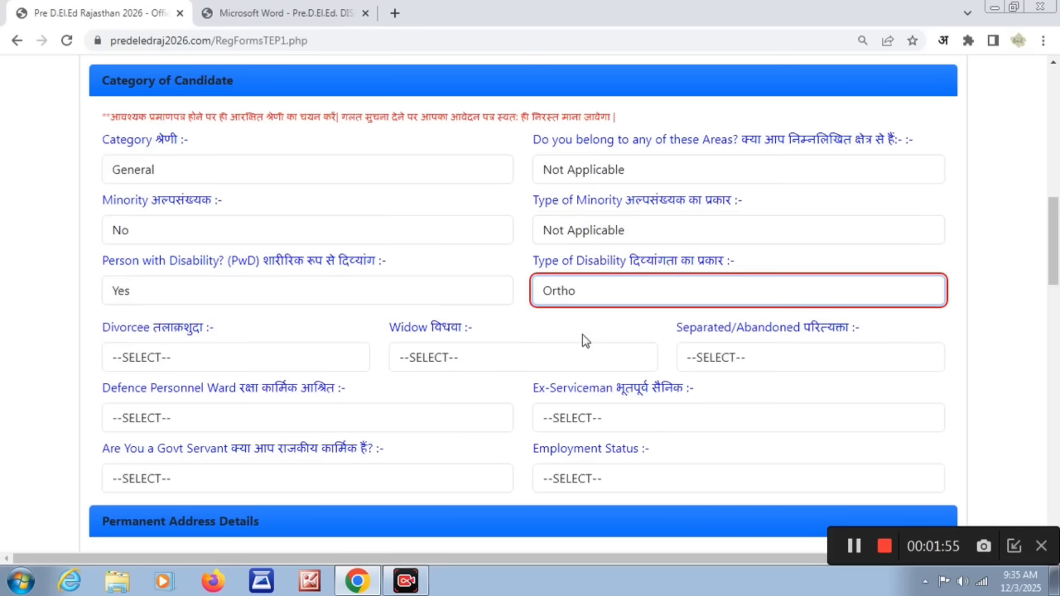
left_click(594, 301)
left_click(584, 366)
left_click(594, 301)
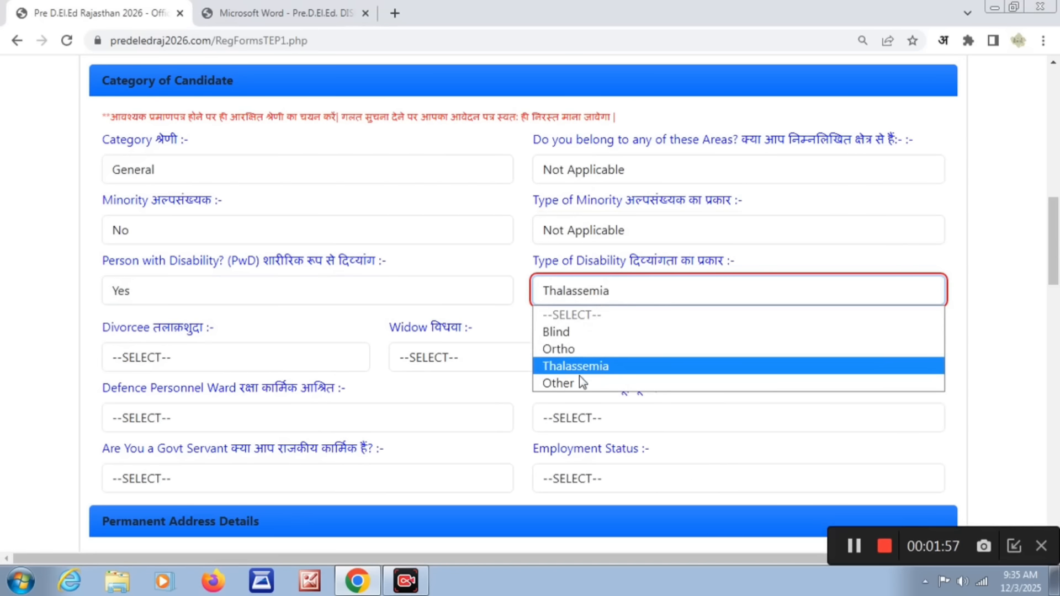
left_click(579, 382)
left_click(582, 326)
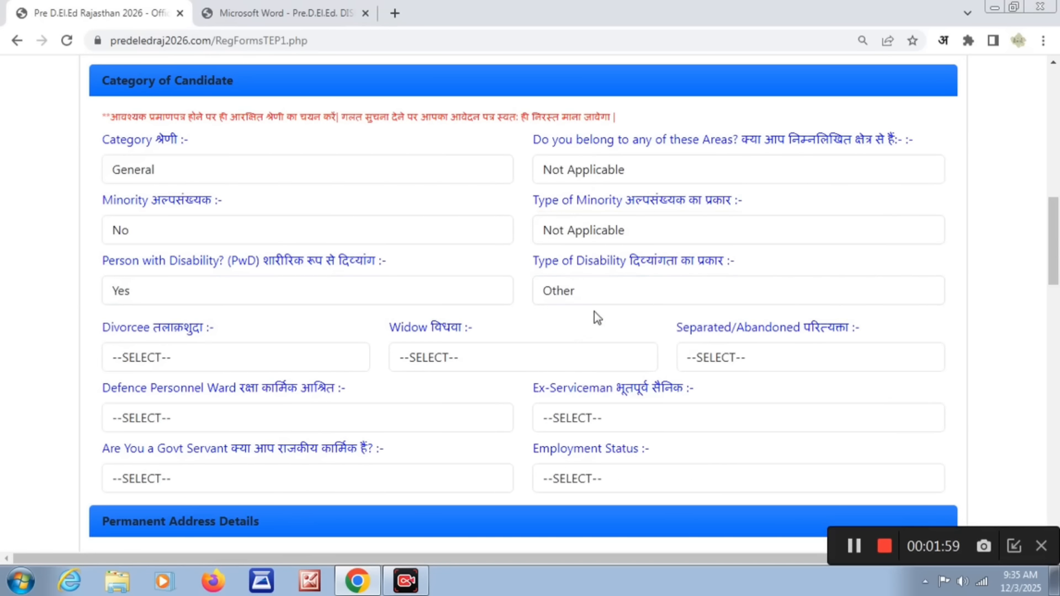
- Set the person with disability question to No
left_click(506, 289)
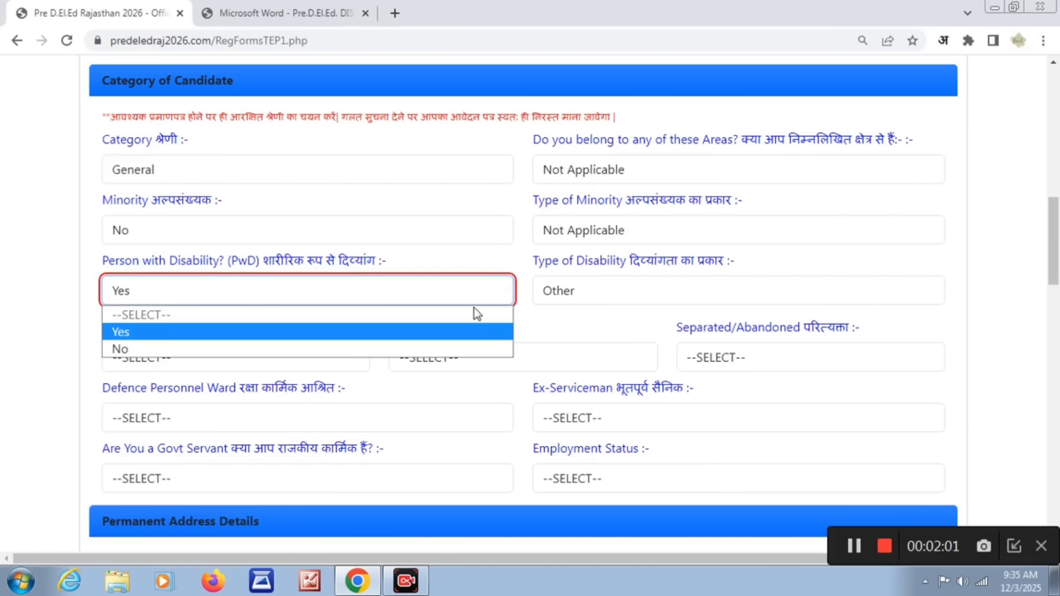
left_click(413, 354)
left_click(540, 325)
- Try YES for the divorcee question and settle it on NO
left_click(249, 358)
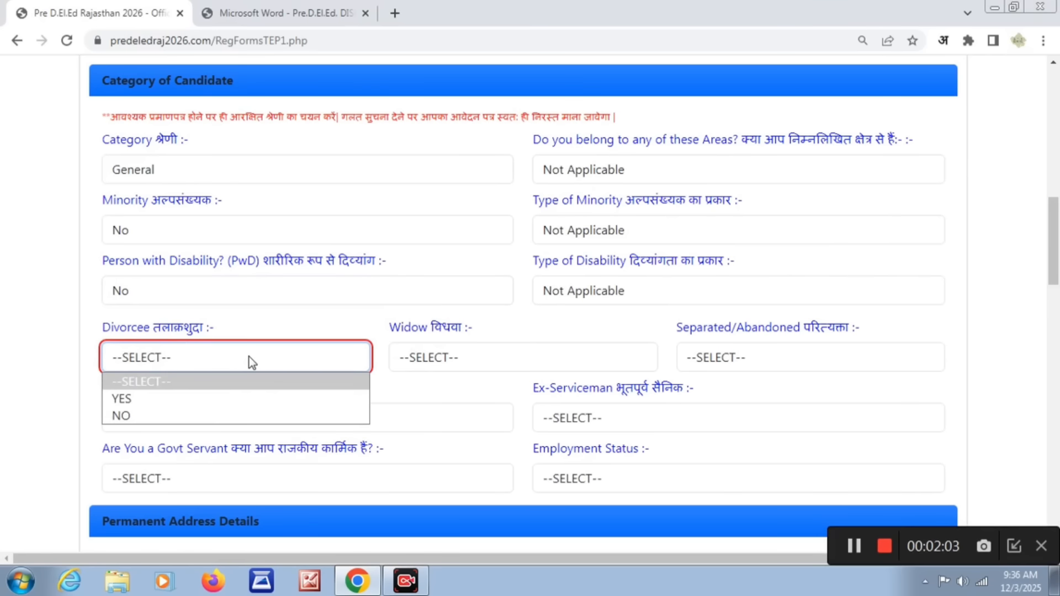
left_click(173, 398)
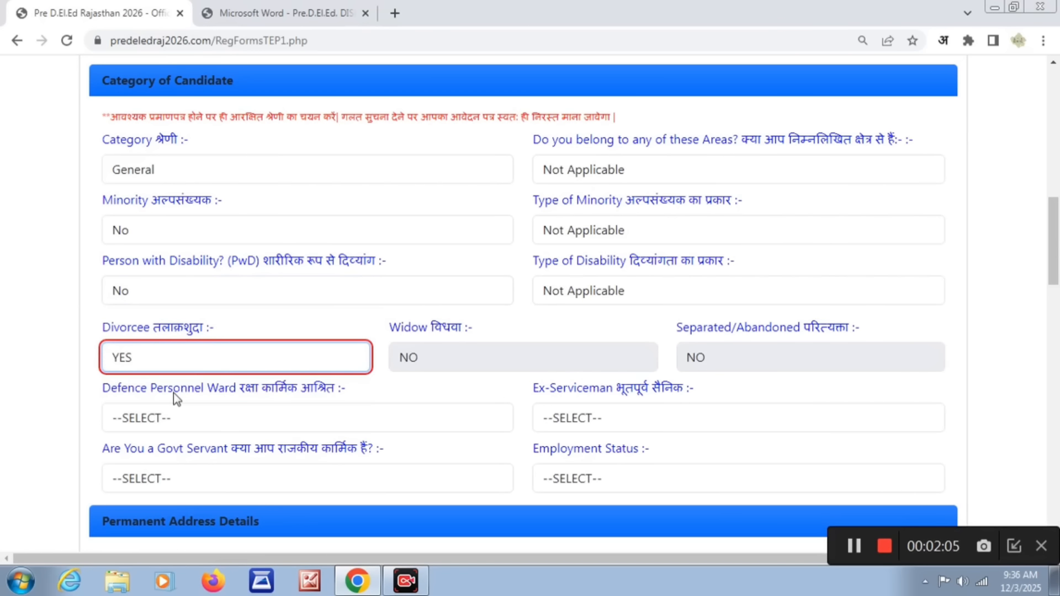
left_click(348, 363)
left_click(287, 415)
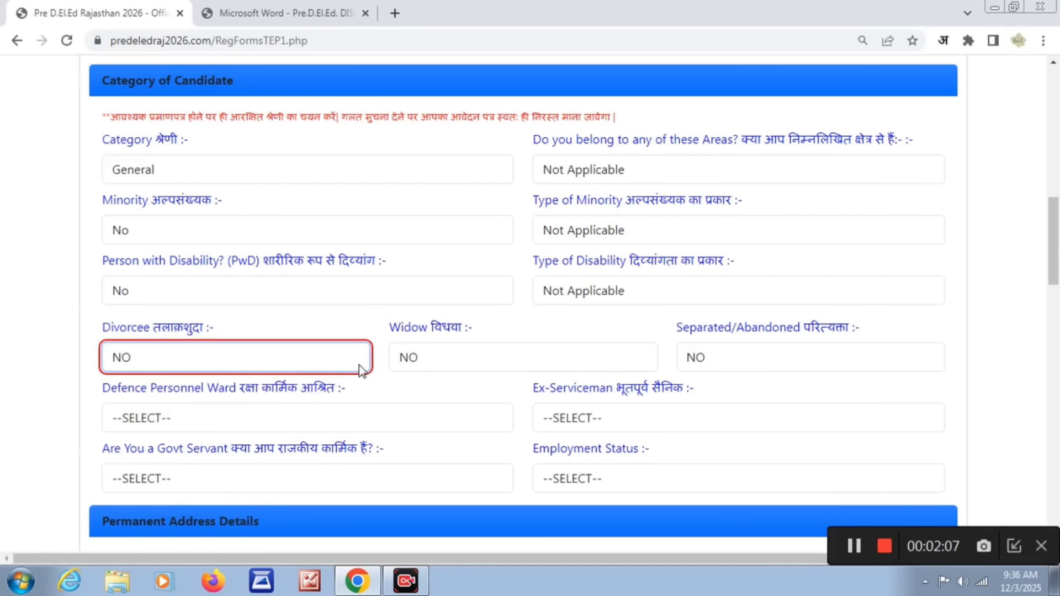
- Try YES for the widow and the separated/abandoned questions, returning each one to NO
left_click(454, 360)
left_click(413, 399)
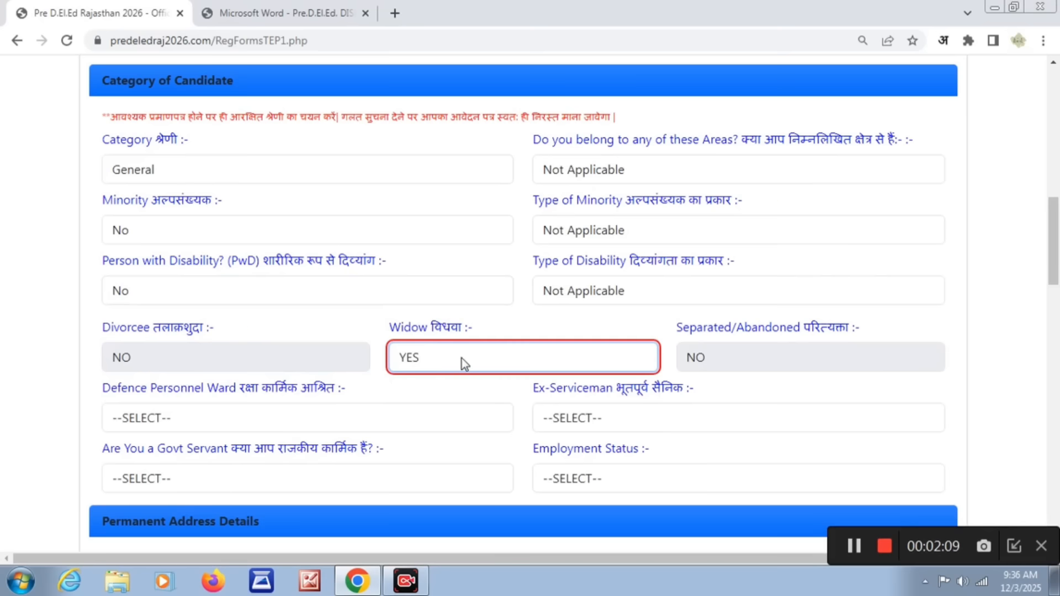
left_click(462, 359)
left_click(446, 414)
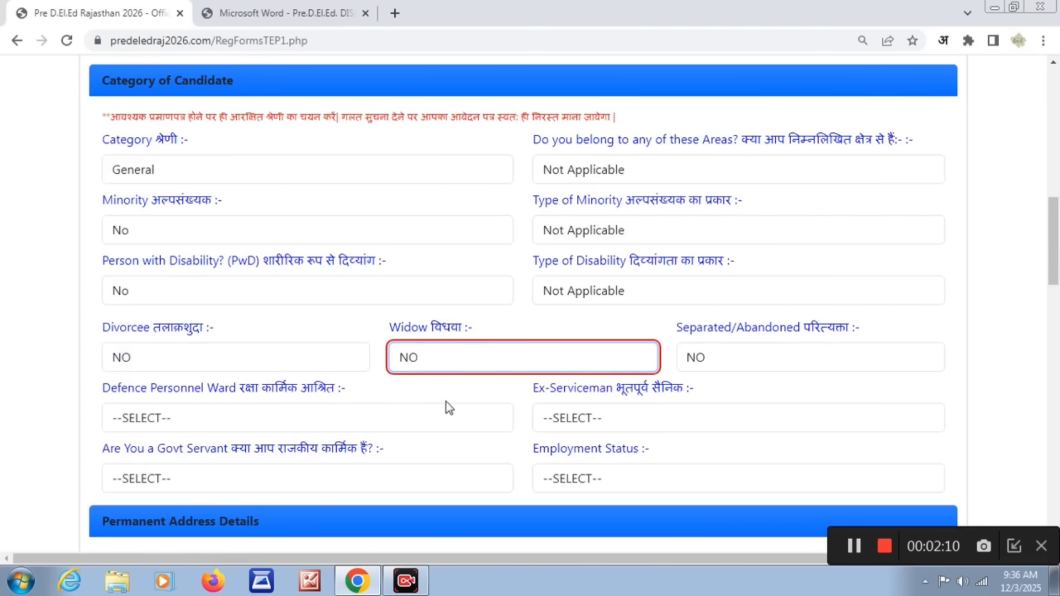
left_click(712, 359)
left_click(718, 399)
left_click(720, 361)
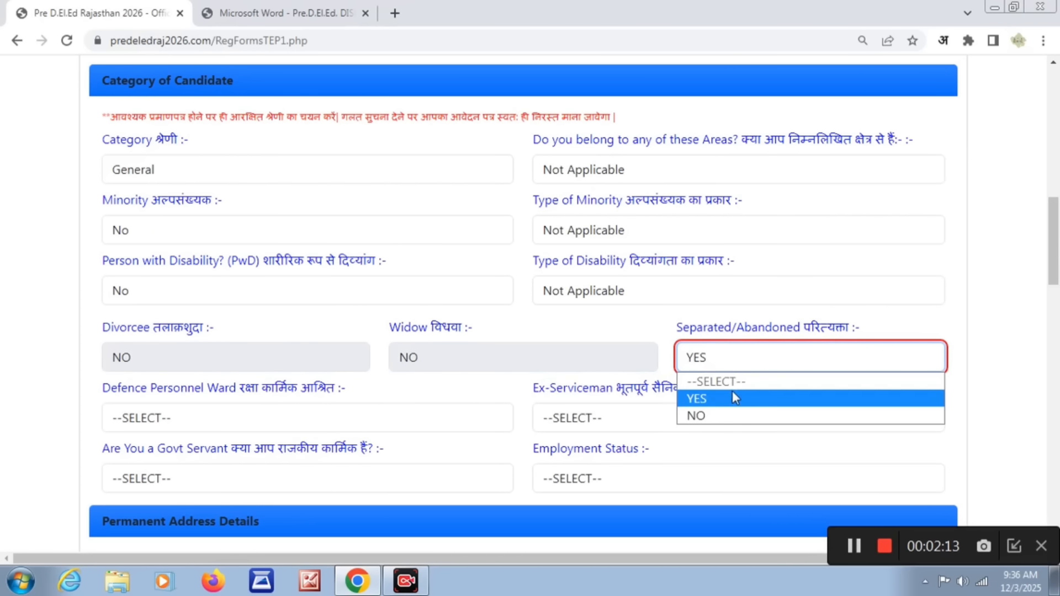
left_click(717, 415)
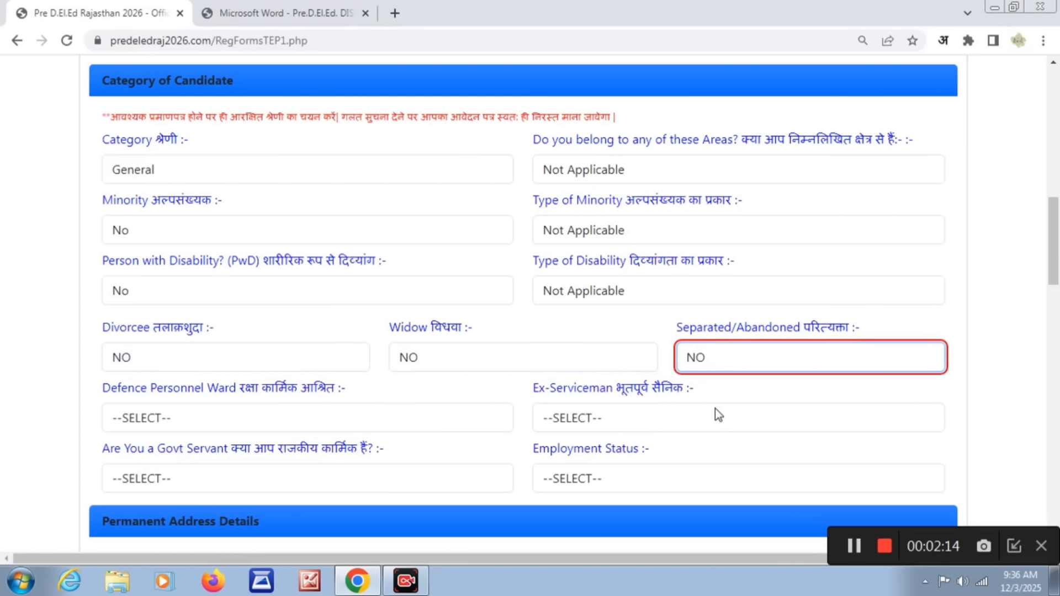
- Try YES for the defence personnel ward question and settle it on NO
left_click(295, 418)
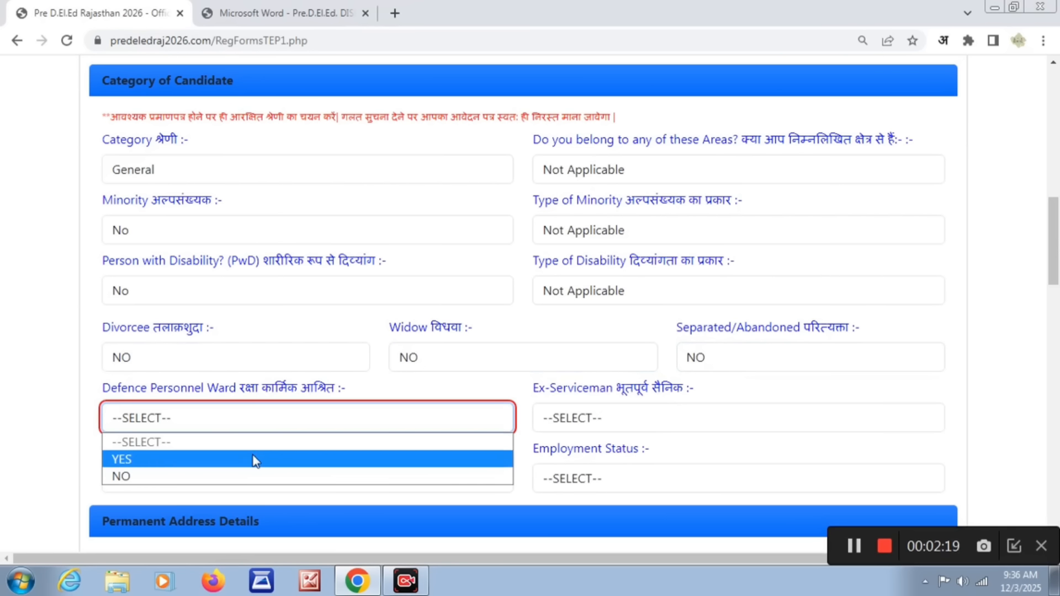
left_click(255, 460)
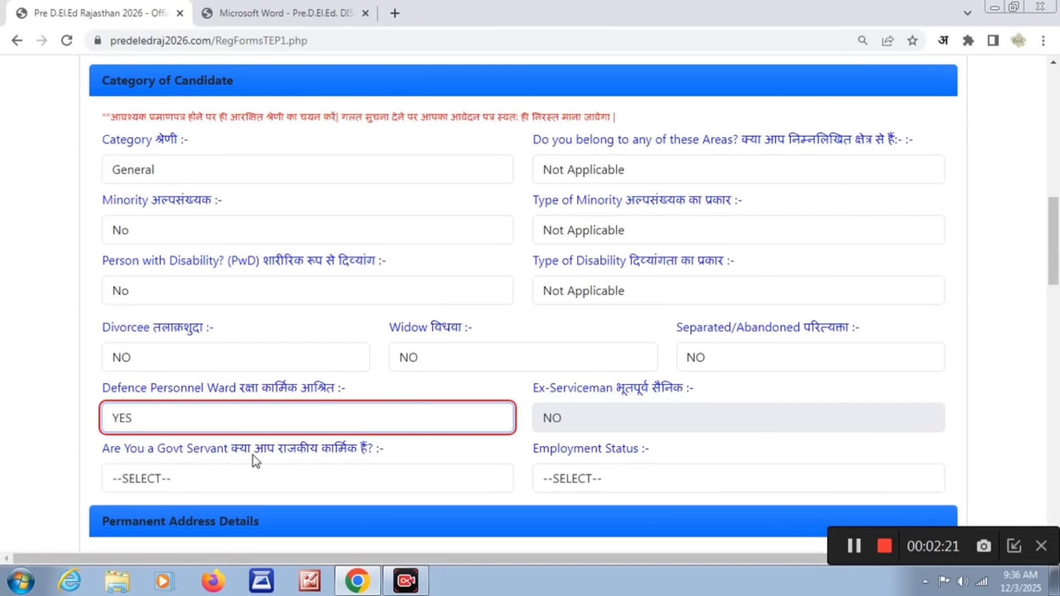
left_click(264, 425)
left_click(229, 473)
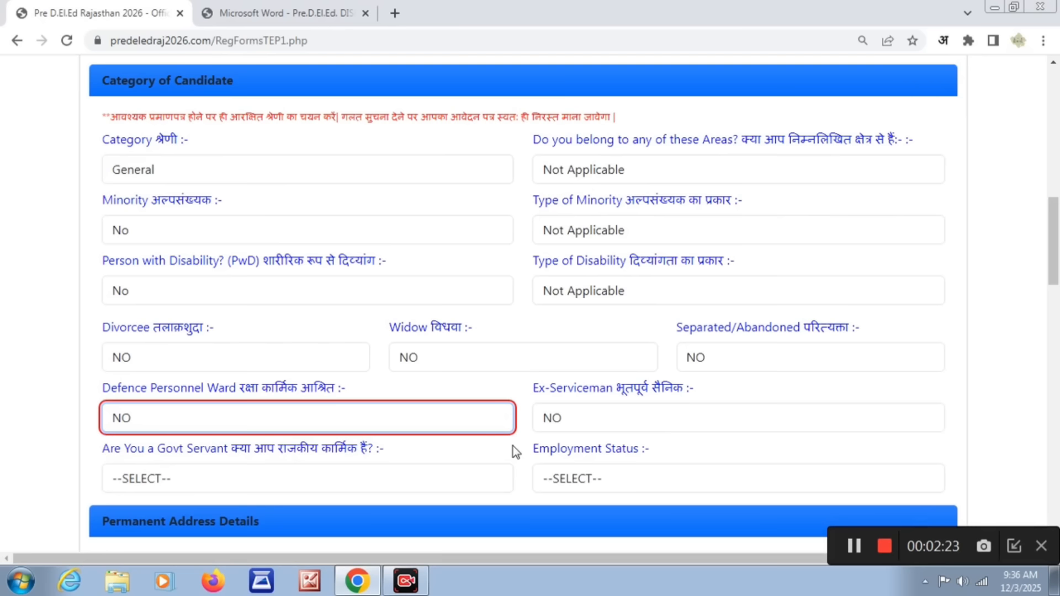
- Try YES for the ex-serviceman question and return it to NO
left_click(597, 419)
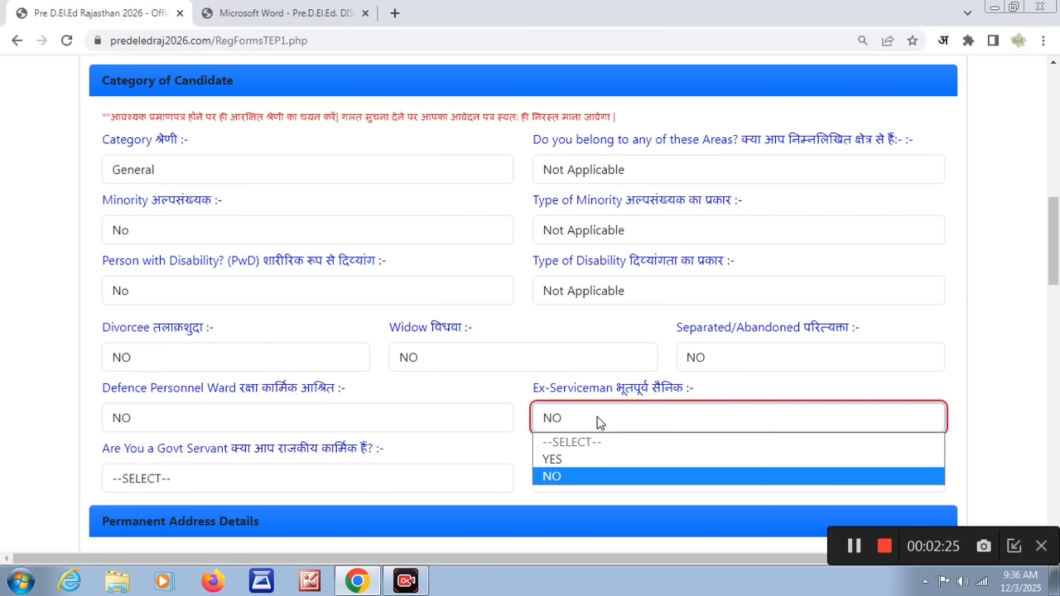
left_click(568, 458)
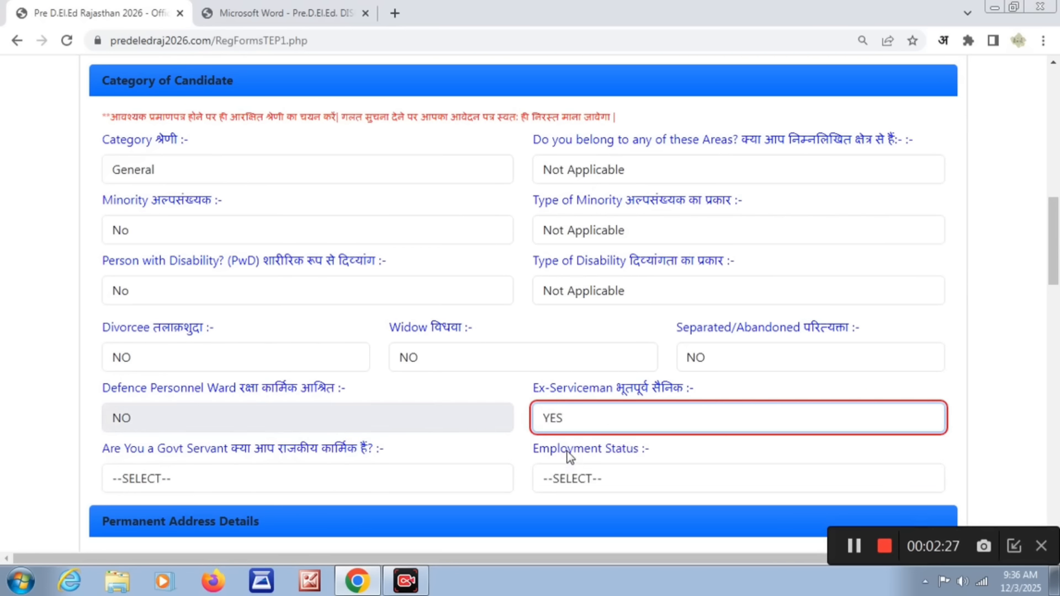
left_click(584, 426)
left_click(559, 478)
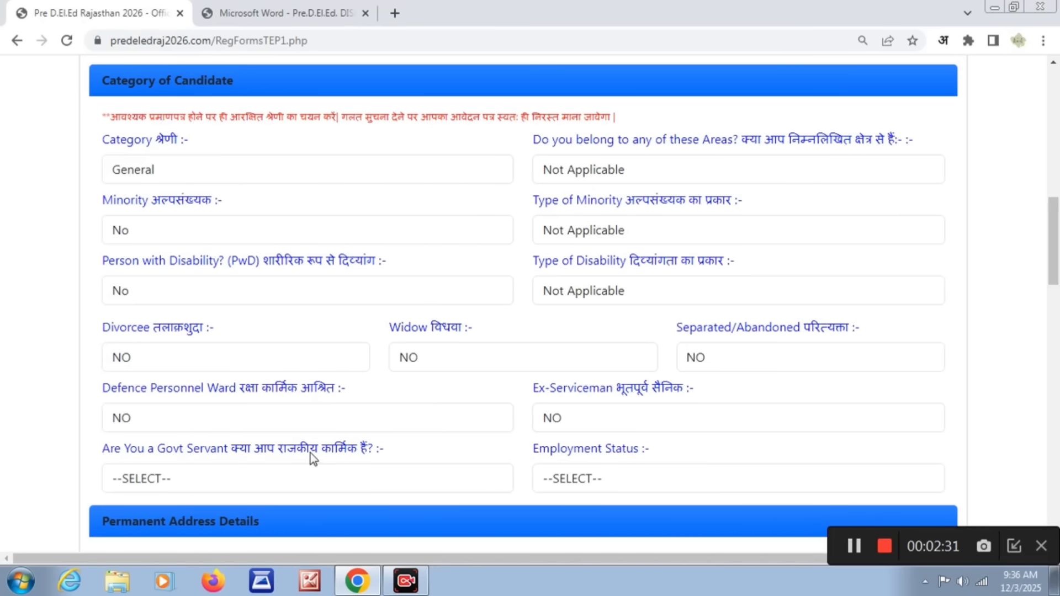
- Try YES for the government servant question, settle it on NO, and set the employment status to Unemployed
left_click(366, 472)
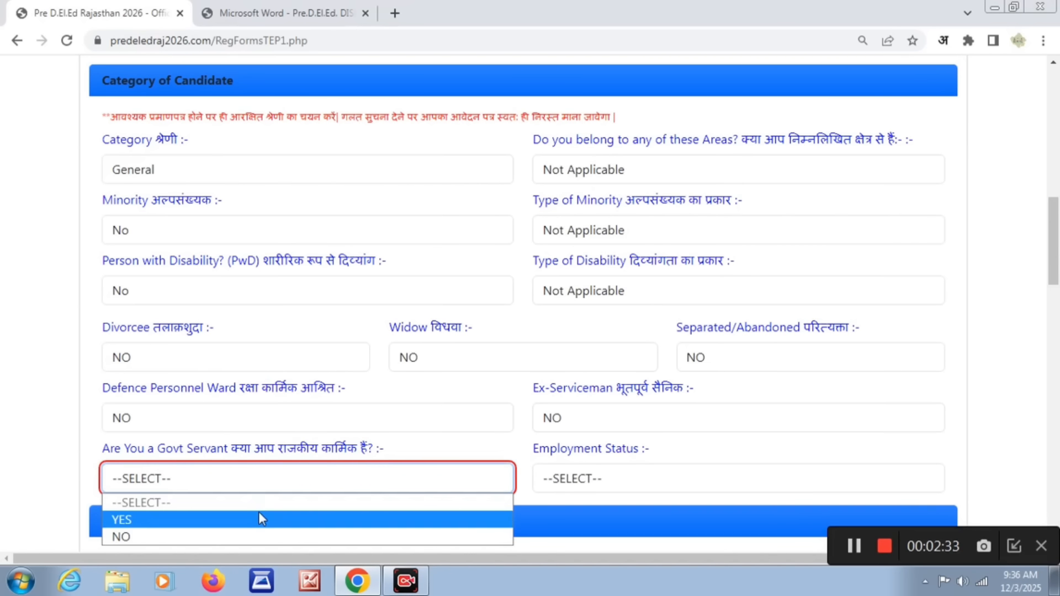
left_click(258, 514)
left_click(287, 481)
left_click(242, 529)
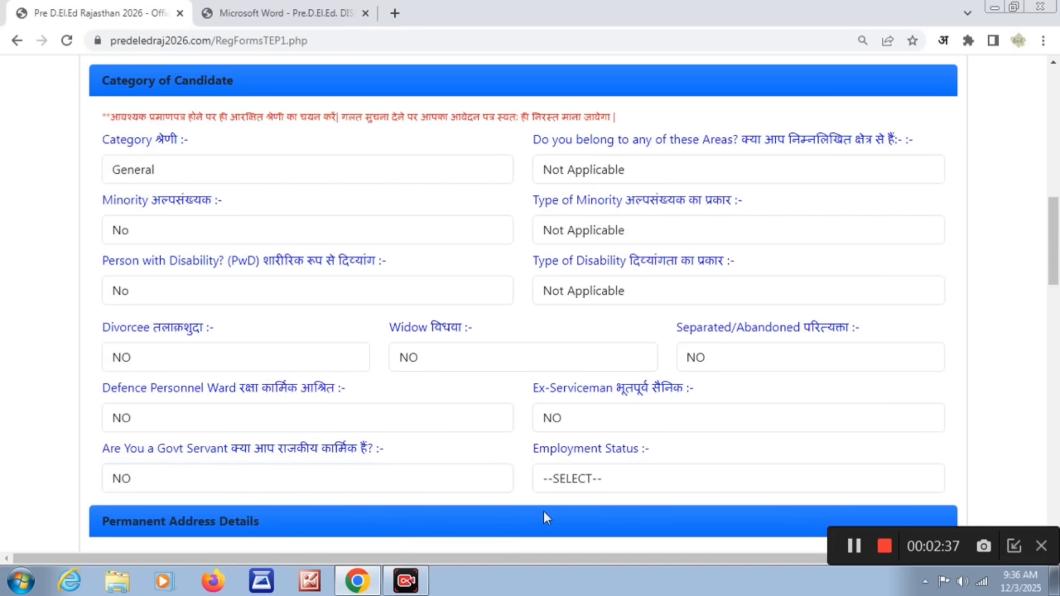
left_click(616, 484)
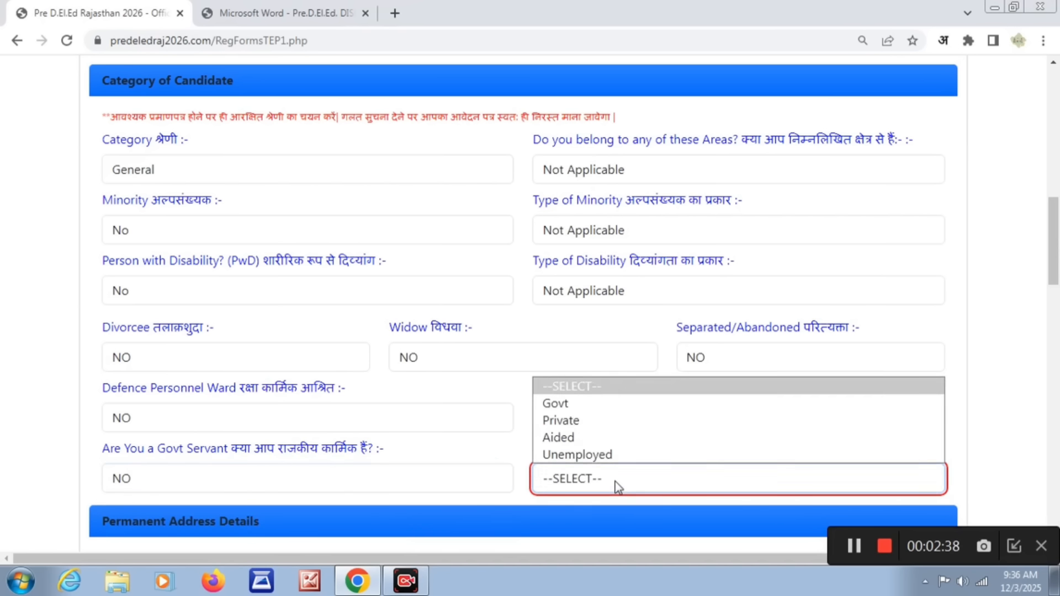
left_click(589, 458)
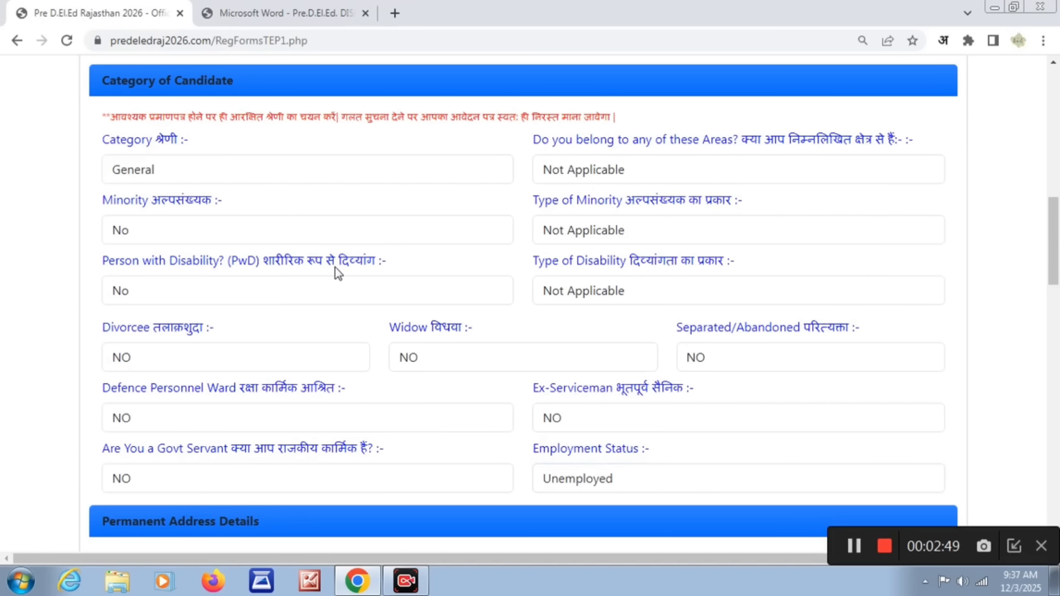
- Go through the address, block, post office and pin code fields of the permanent address, leaving them blank
scroll(338, 272, "down", 8)
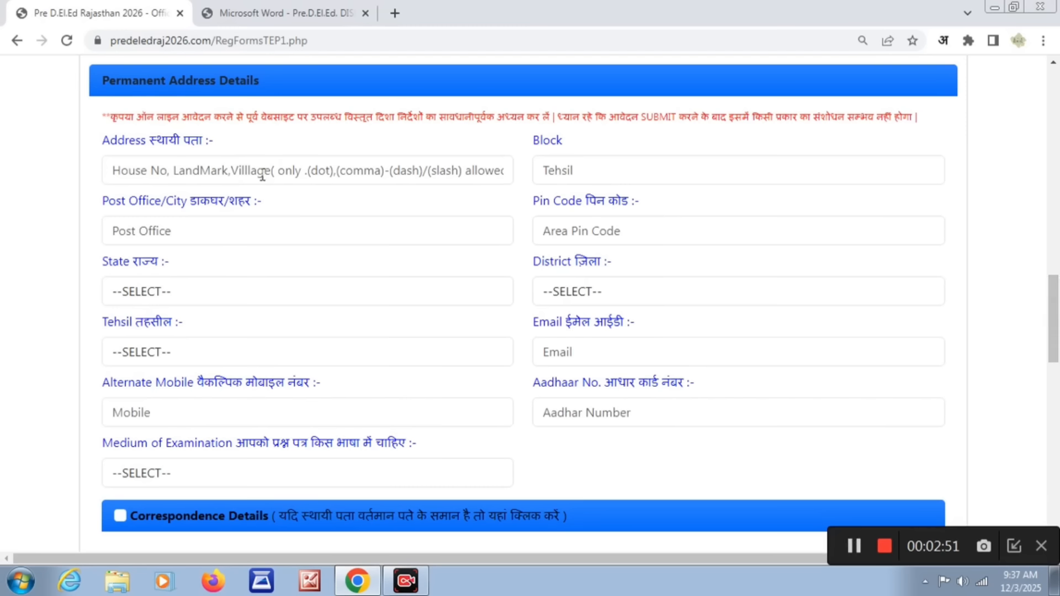
left_click(261, 174)
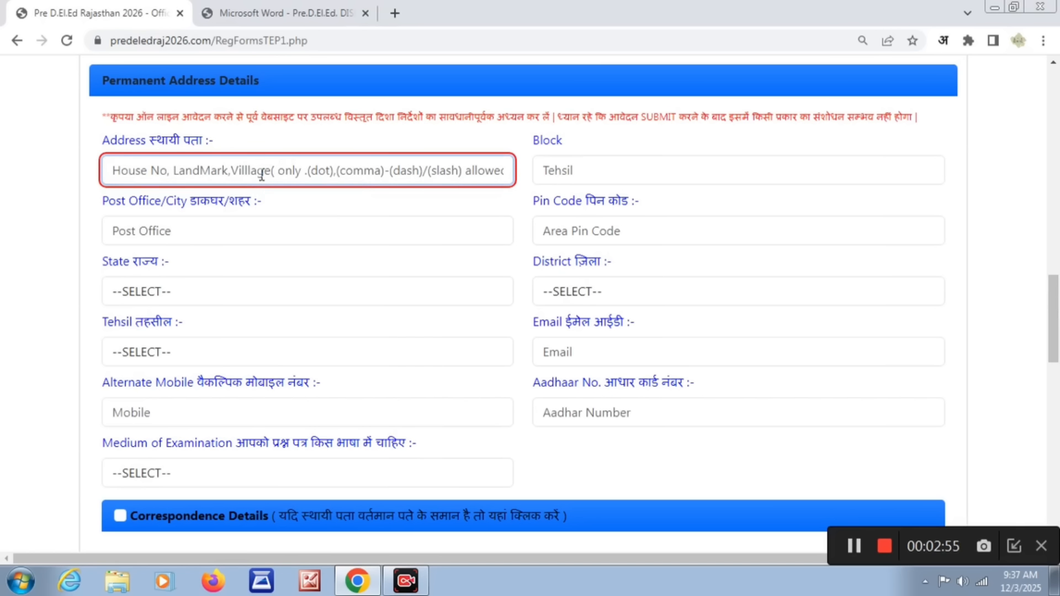
left_click(581, 177)
left_click(345, 223)
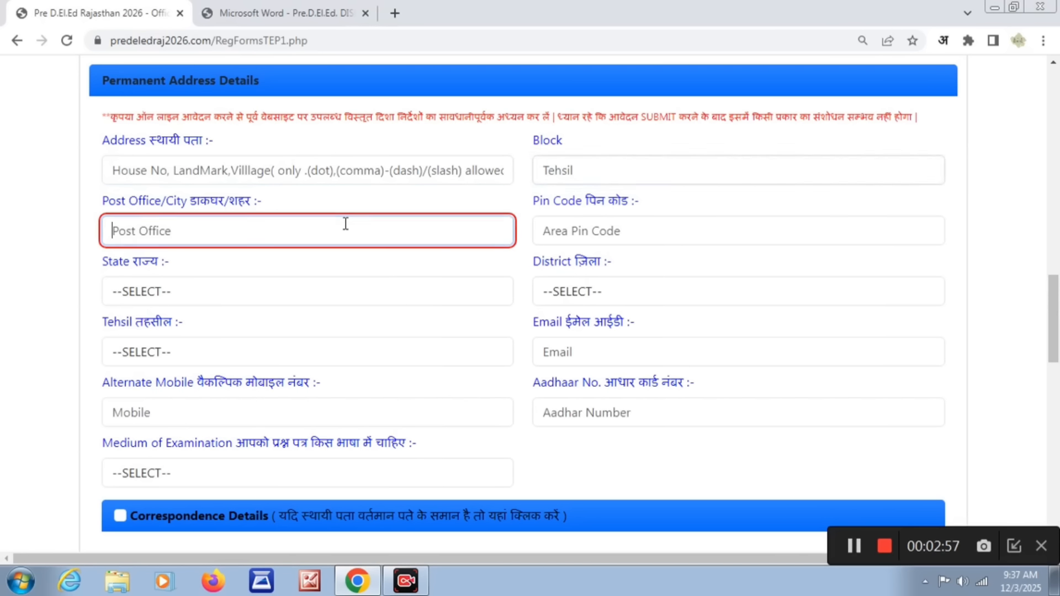
left_click(596, 226)
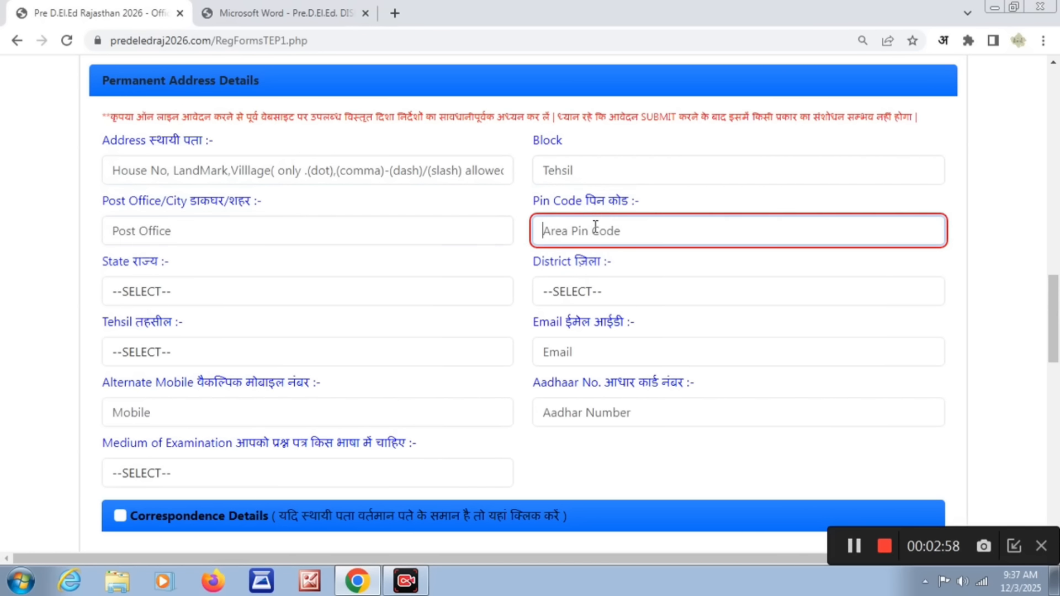
- Set the permanent address state to RAJASTHAN, the district to PALI and the tehsil to SUMERPUR
left_click(394, 302)
key("r")
key("Return")
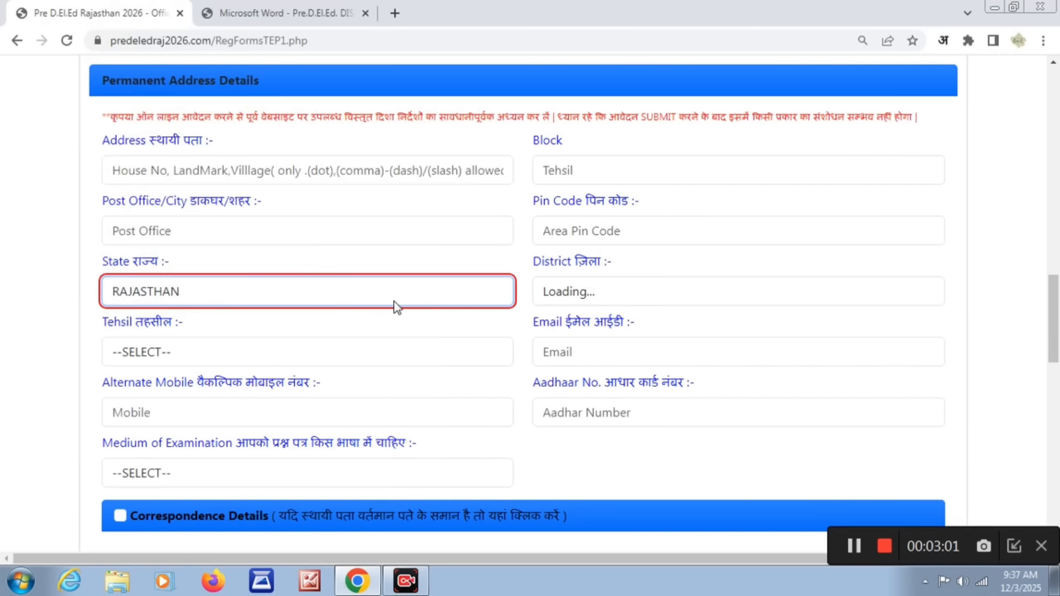
left_click(590, 301)
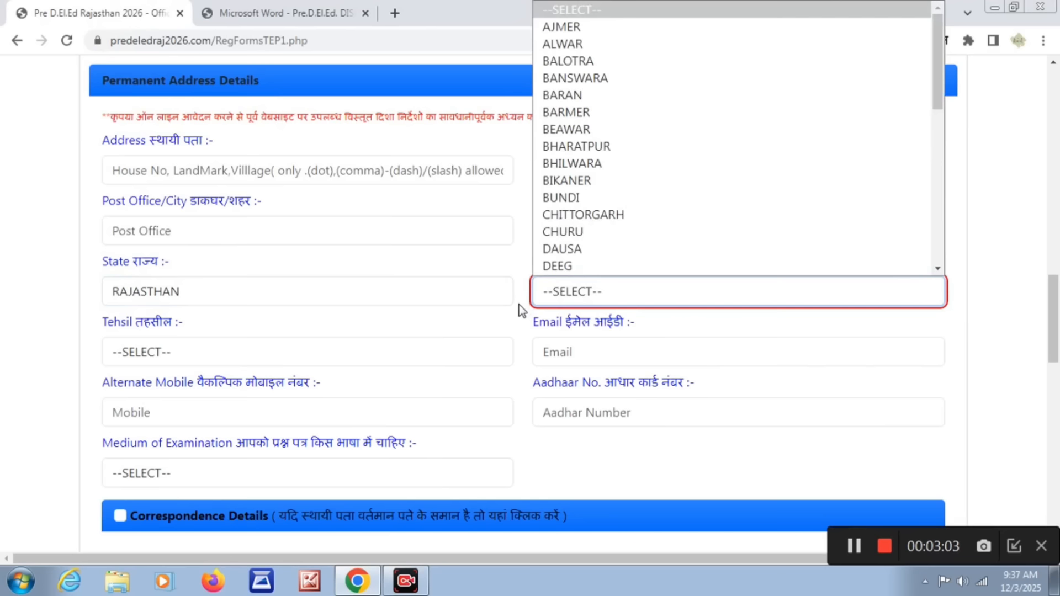
key("p")
key("Return")
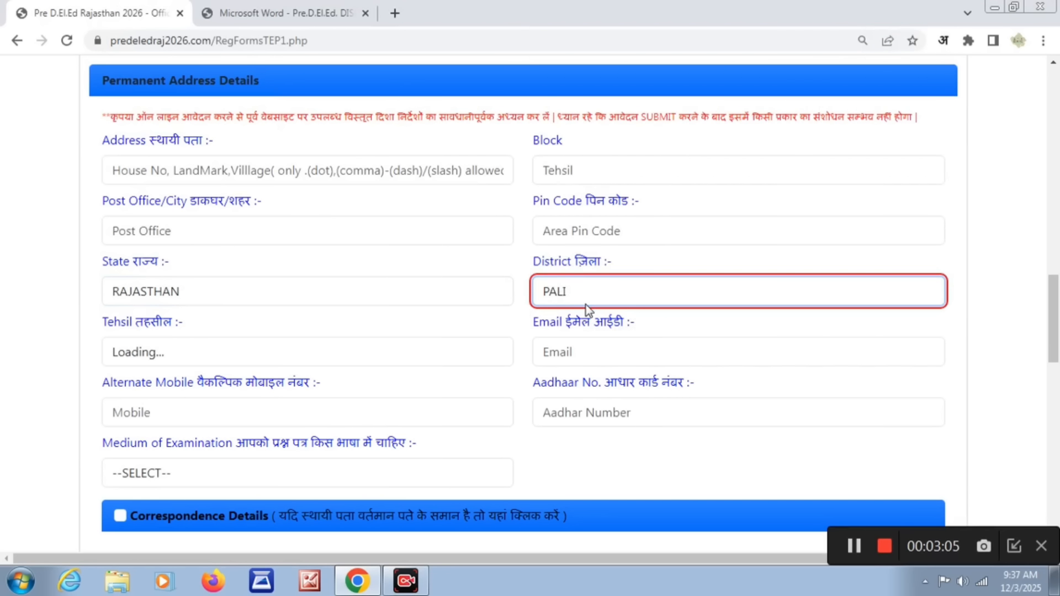
left_click(488, 352)
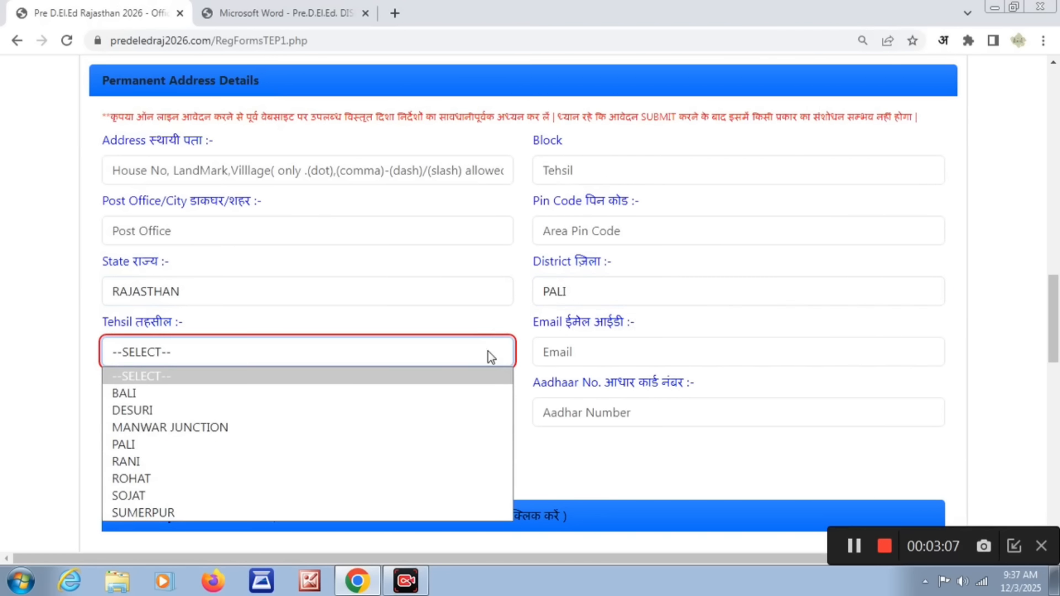
left_click(385, 513)
- Go through the email, alternate mobile and Aadhaar number fields of the permanent address, leaving them blank
left_click(627, 354)
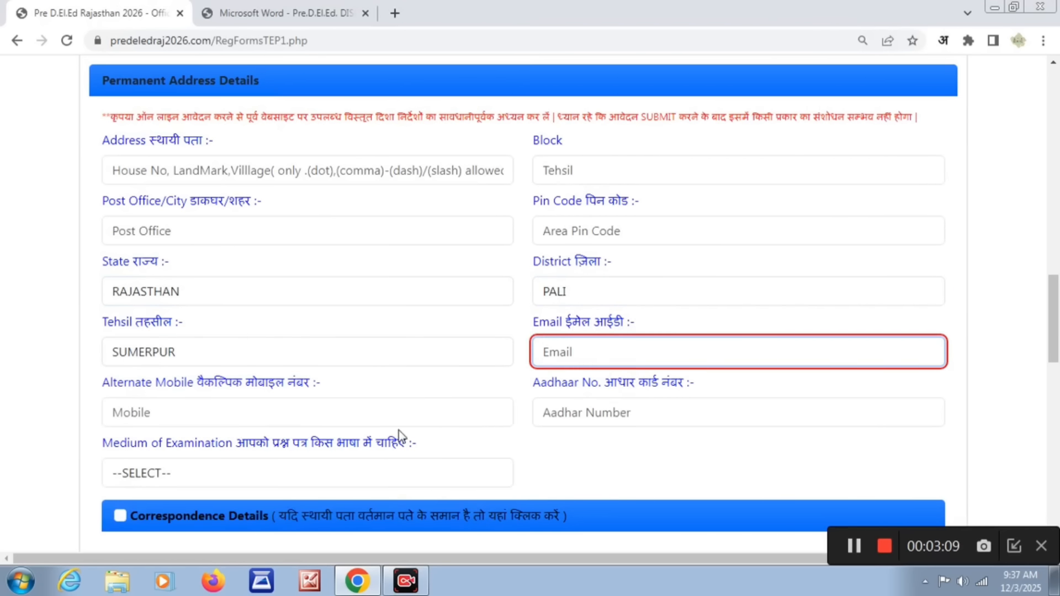
left_click(374, 418)
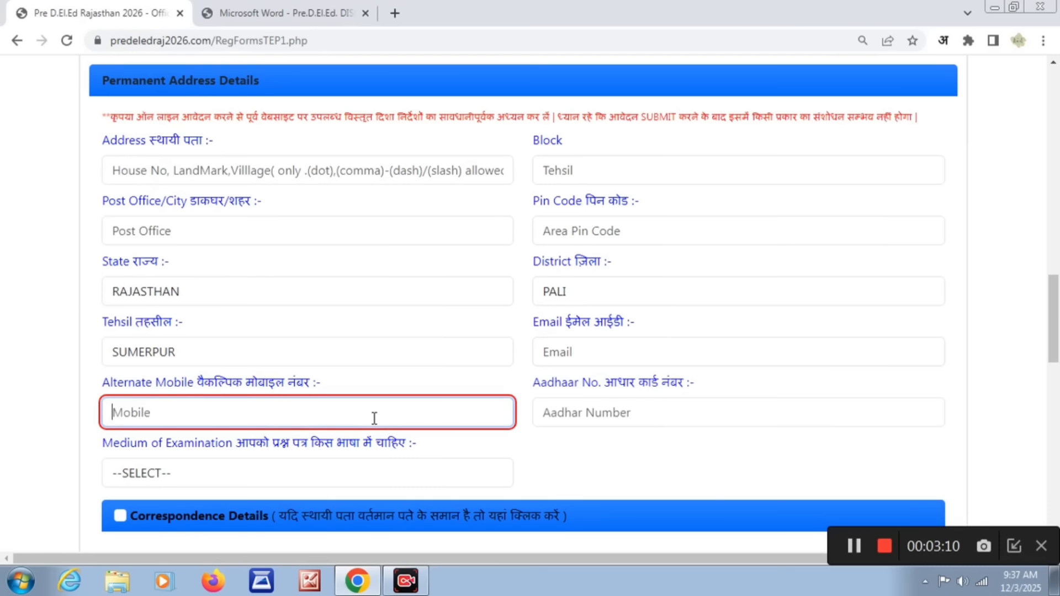
left_click(594, 407)
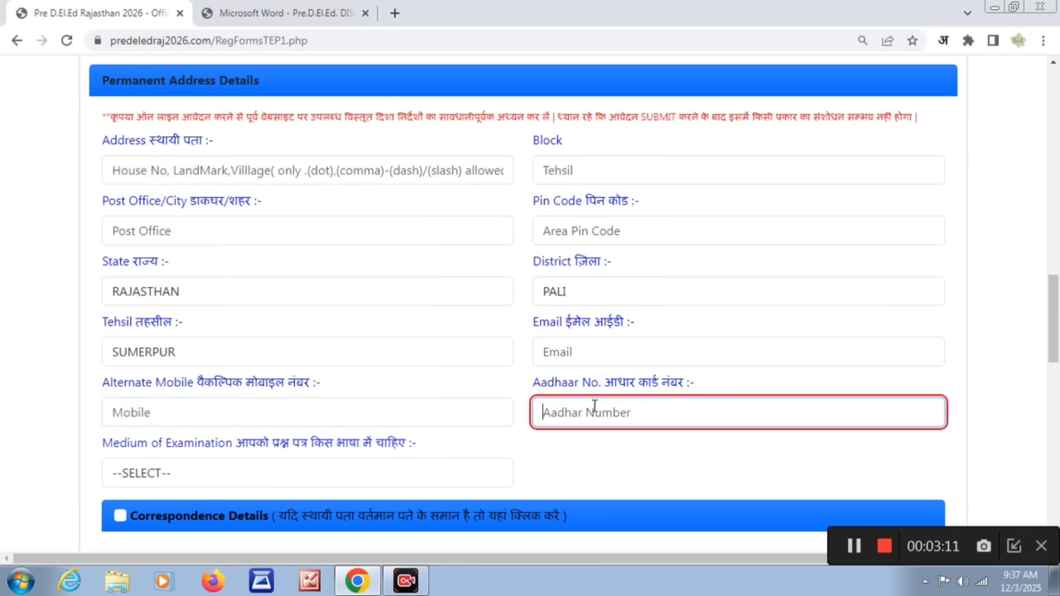
- Try English as the medium of examination and settle it on Hindi
left_click(419, 479)
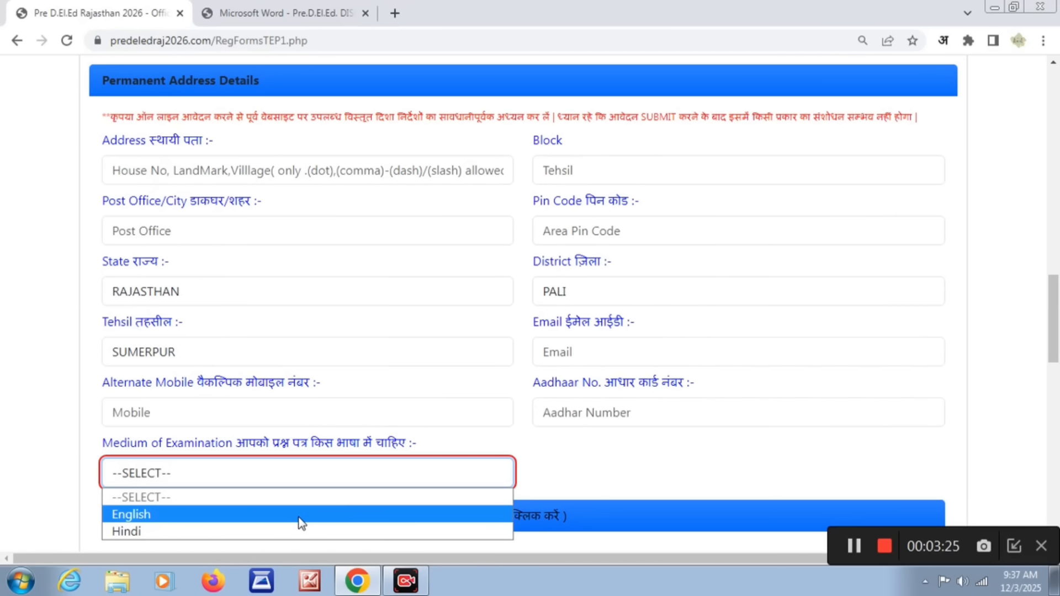
left_click(304, 514)
left_click(482, 476)
left_click(273, 533)
left_click(450, 494)
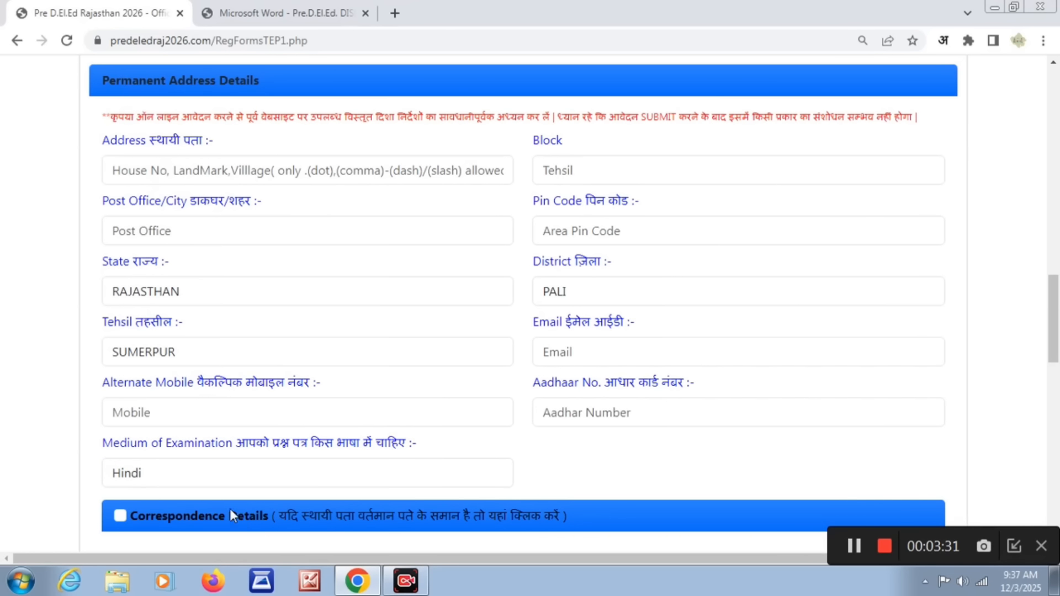
- Mark the correspondence address as the same as the permanent one and go through its Aadhaar and APAAR ID fields without filling them
left_click(121, 516)
scroll(187, 516, "down", 8)
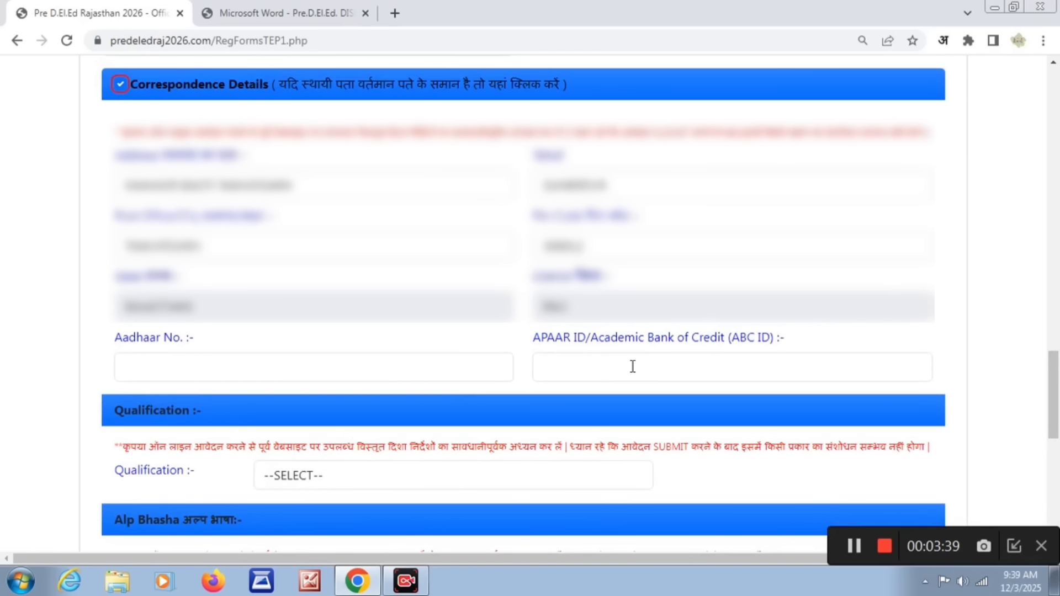
left_click(260, 367)
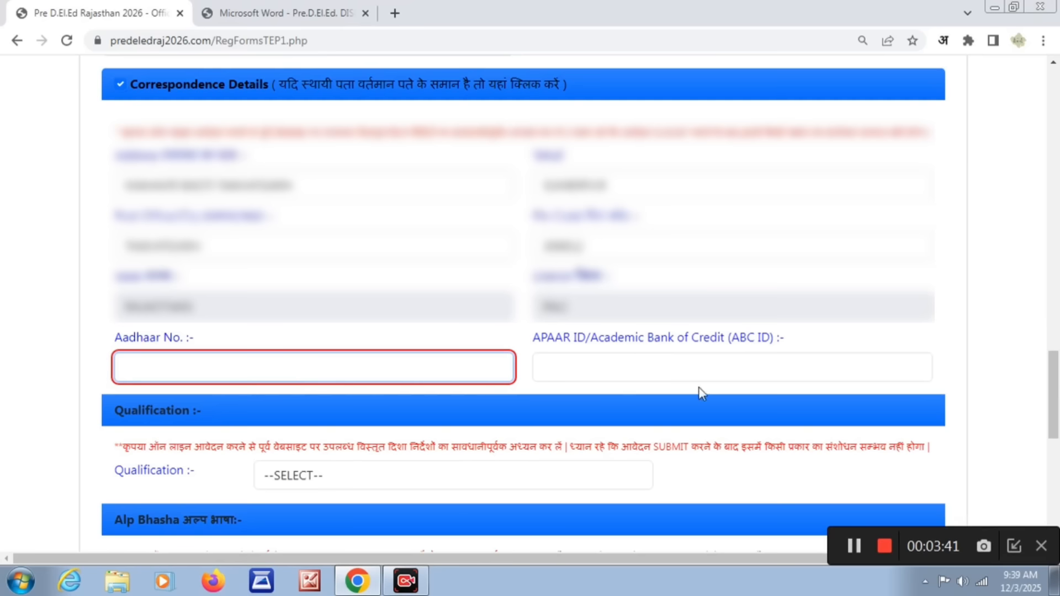
left_click(655, 380)
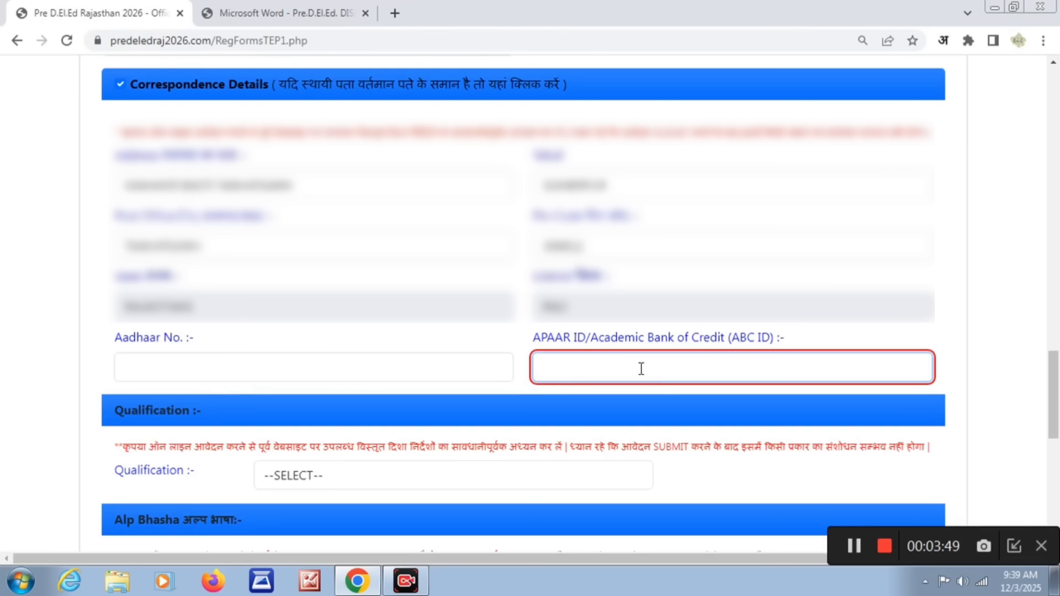
- Set the qualification to 12th/Equivalent with D.El.Ed. (General) as the course applied for
scroll(641, 369, "down", 6)
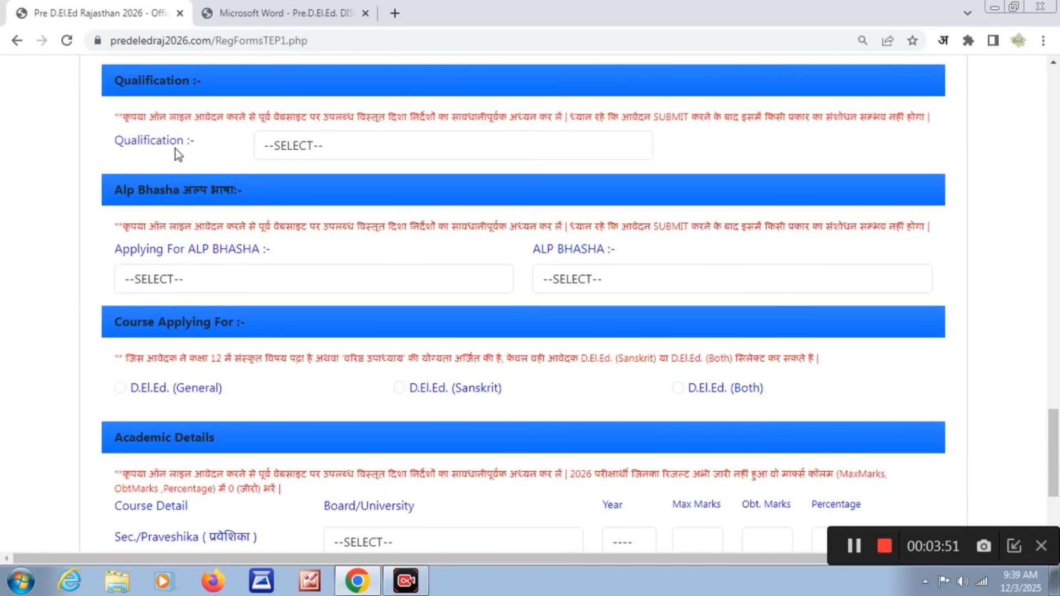
left_click(312, 148)
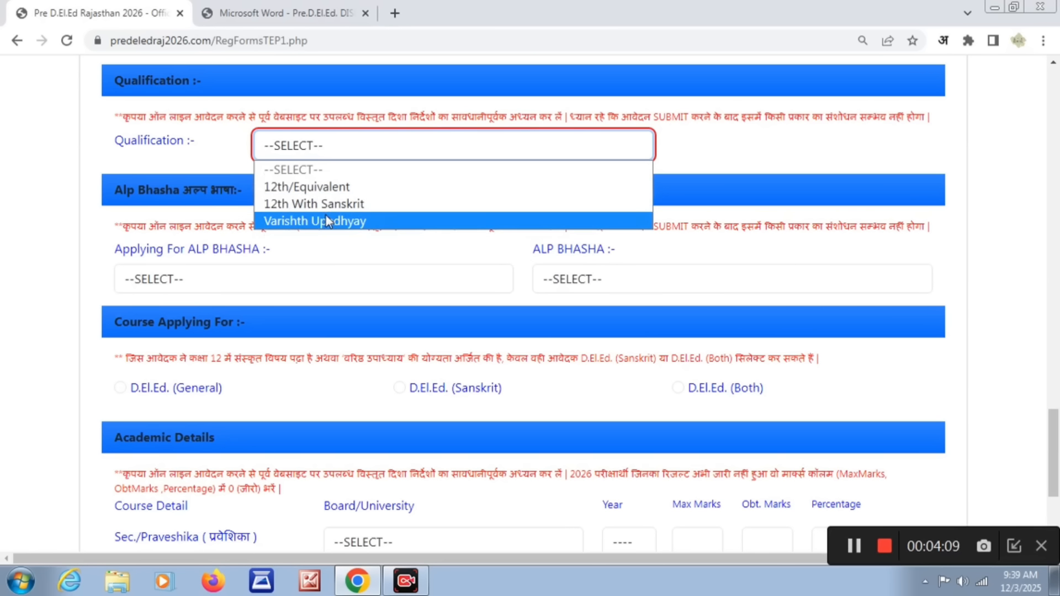
left_click(321, 188)
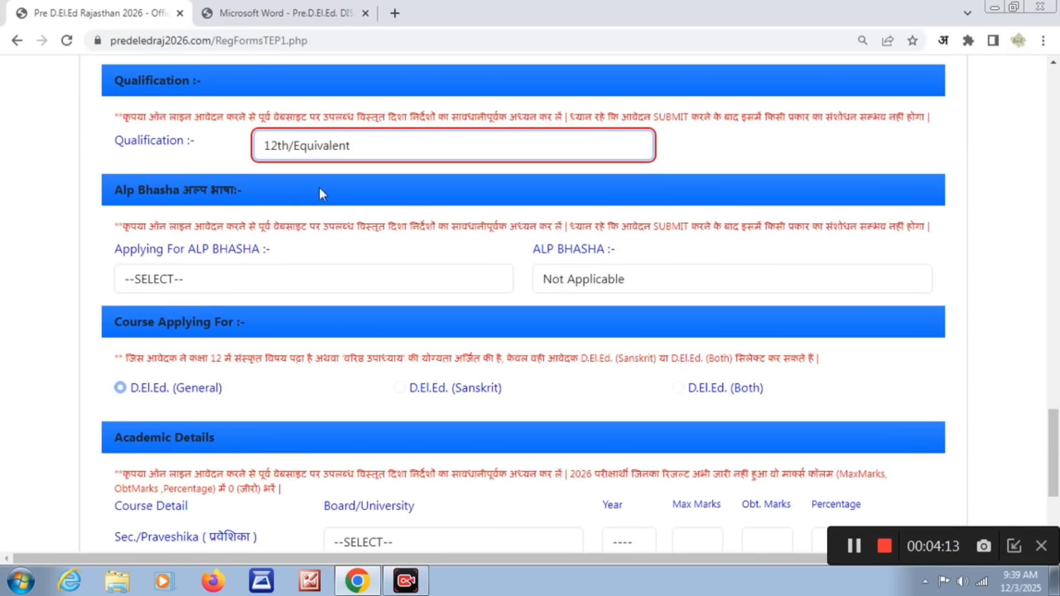
left_click(158, 389)
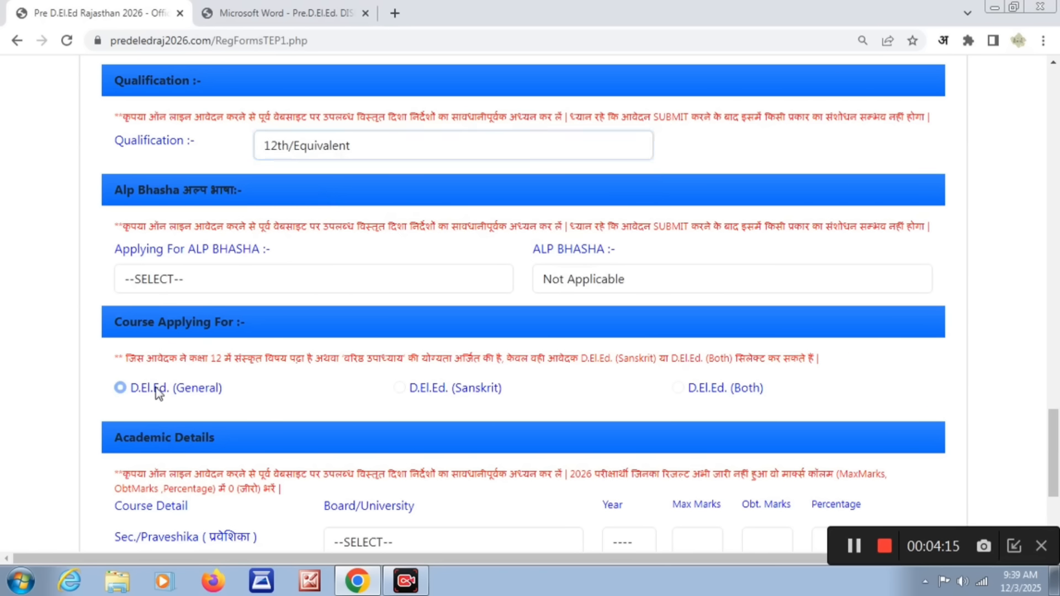
- Try the 12th With Sanskrit qualification with the D.El.Ed. (Sanskrit) and (Both) courses, and return the course to D.El.Ed. (General)
left_click(414, 146)
left_click(384, 202)
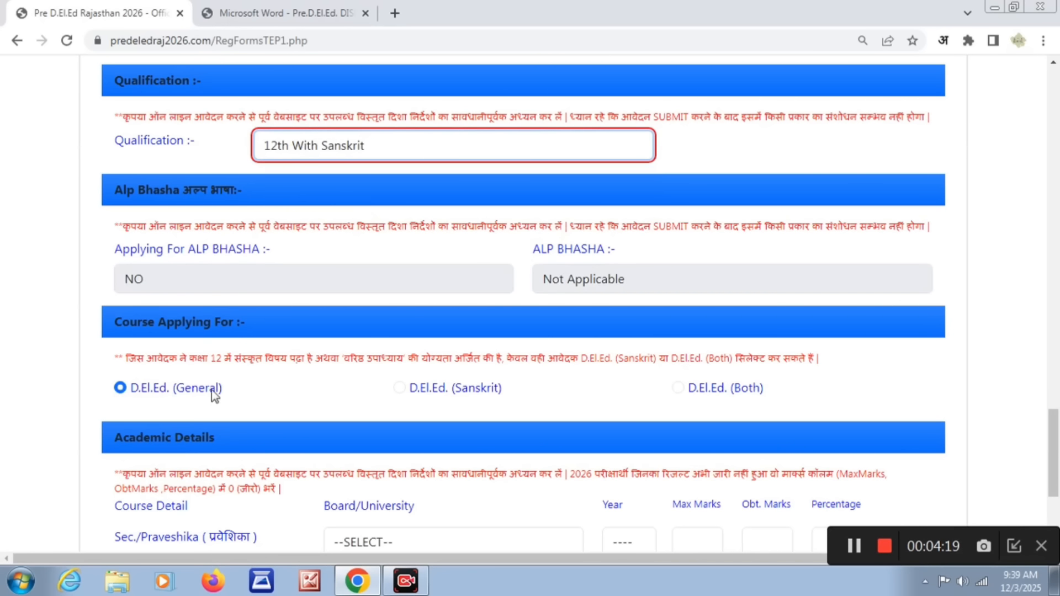
left_click(400, 388)
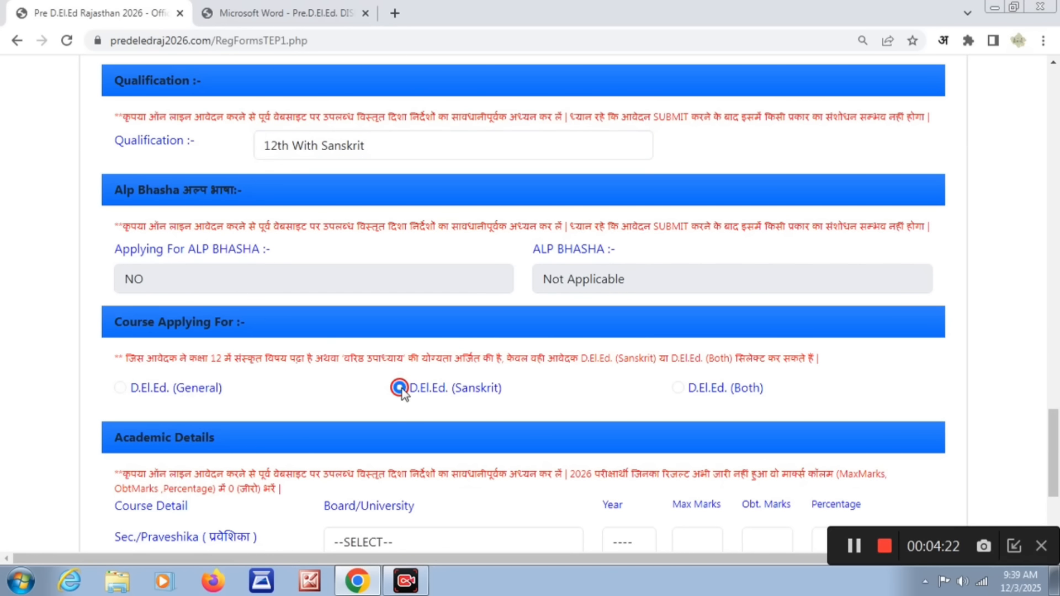
left_click(678, 389)
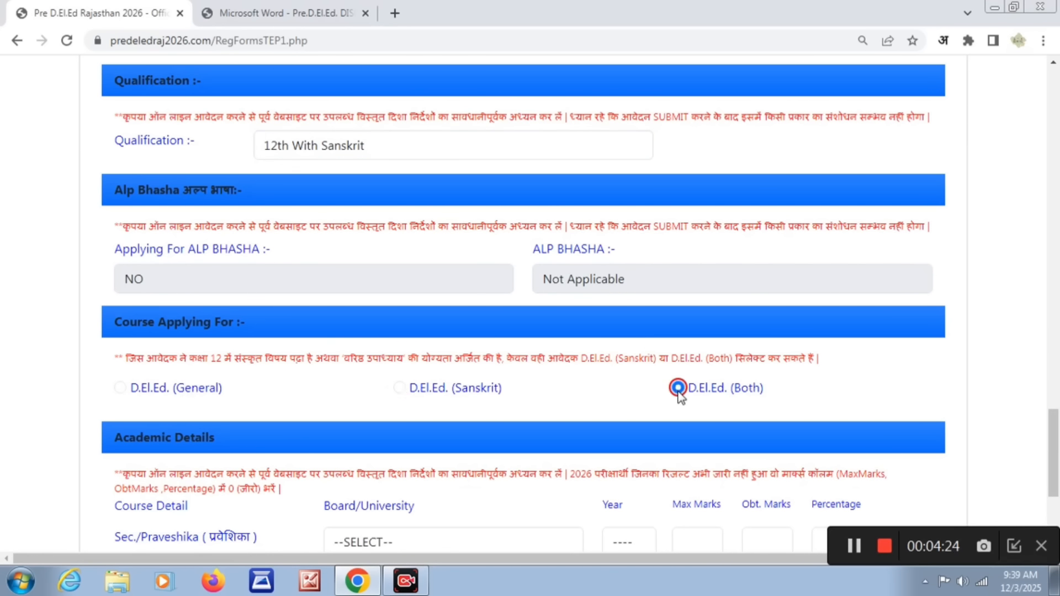
left_click(401, 389)
left_click(120, 387)
- Try the Varishth Upadhyay qualification with the Sanskrit and Both courses, and return to 12th/Equivalent with D.El.Ed. (General)
left_click(412, 148)
left_click(336, 220)
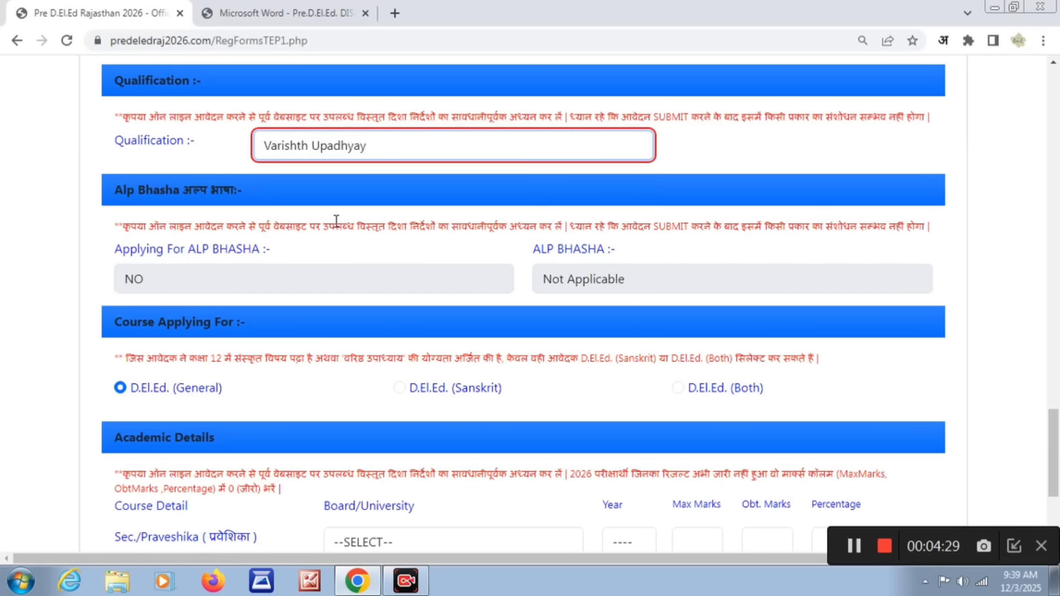
left_click(399, 388)
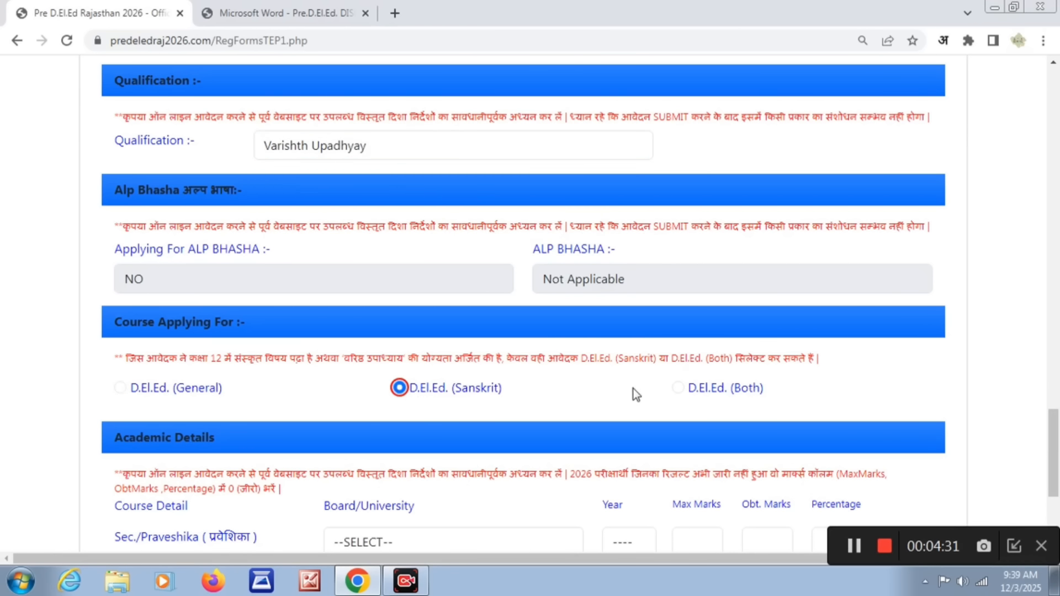
left_click(680, 389)
left_click(120, 388)
left_click(311, 151)
left_click(308, 184)
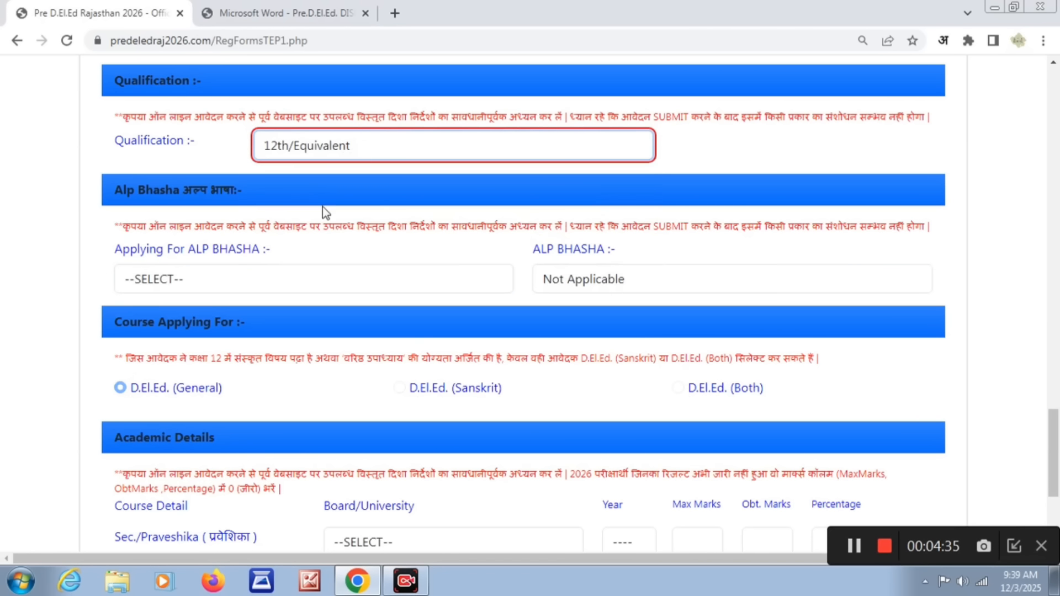
left_click(398, 387)
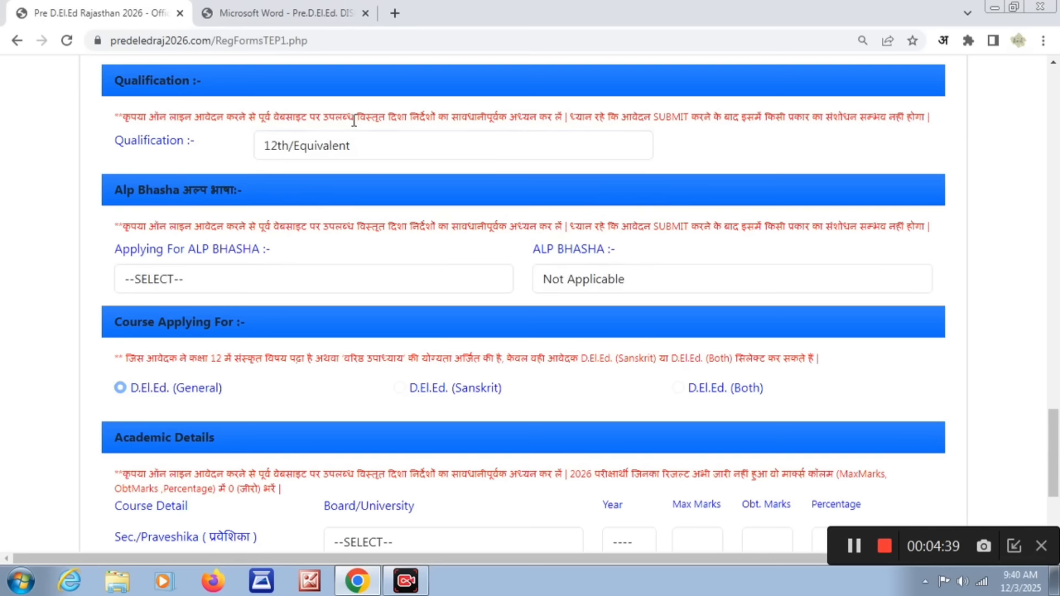
- Try YES for applying for ALP BHASHA, look through the language choices, and settle the answer on NO
left_click(234, 279)
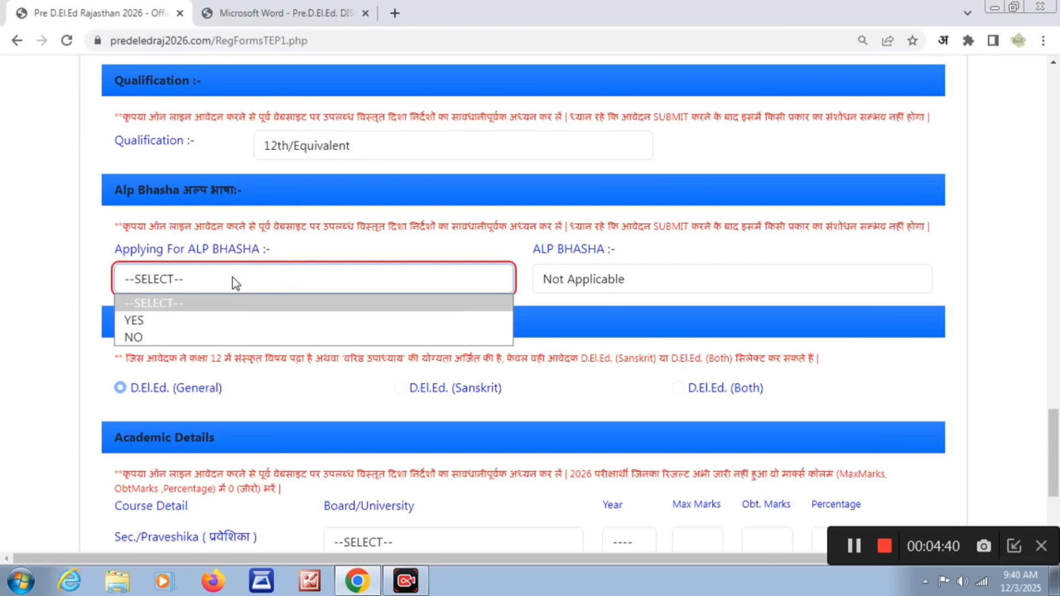
left_click(180, 323)
left_click(705, 280)
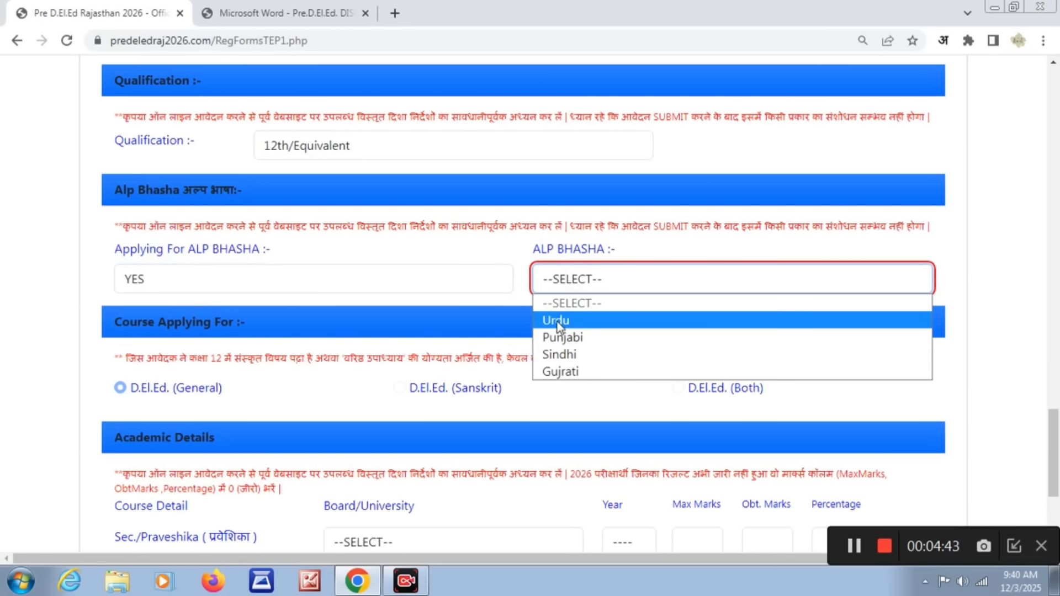
left_click(433, 280)
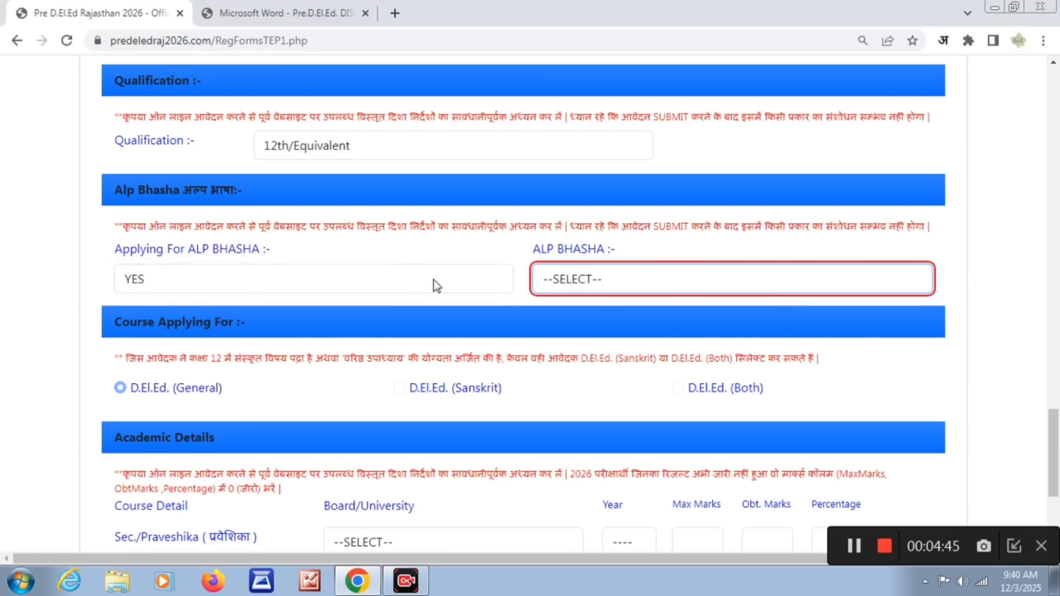
left_click(433, 279)
left_click(227, 337)
left_click(262, 297)
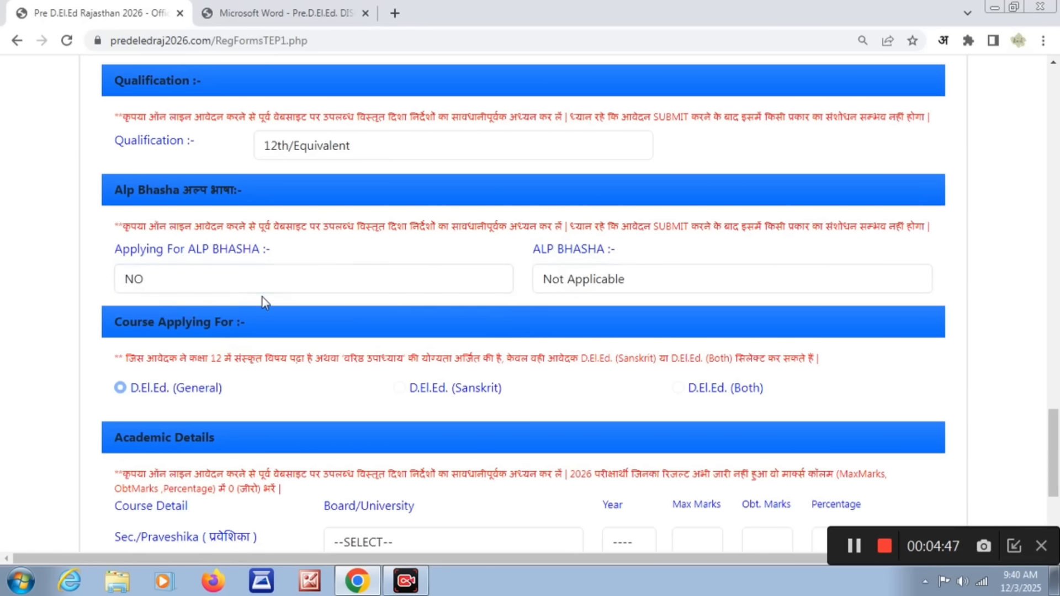
left_click(556, 282)
left_click(518, 300)
- Set the Sec./Praveshika board to BOARD OF SECONDARY EDUCATION RAJASTHAN and its year to 2024 in the academic details
scroll(446, 293, "down", 4)
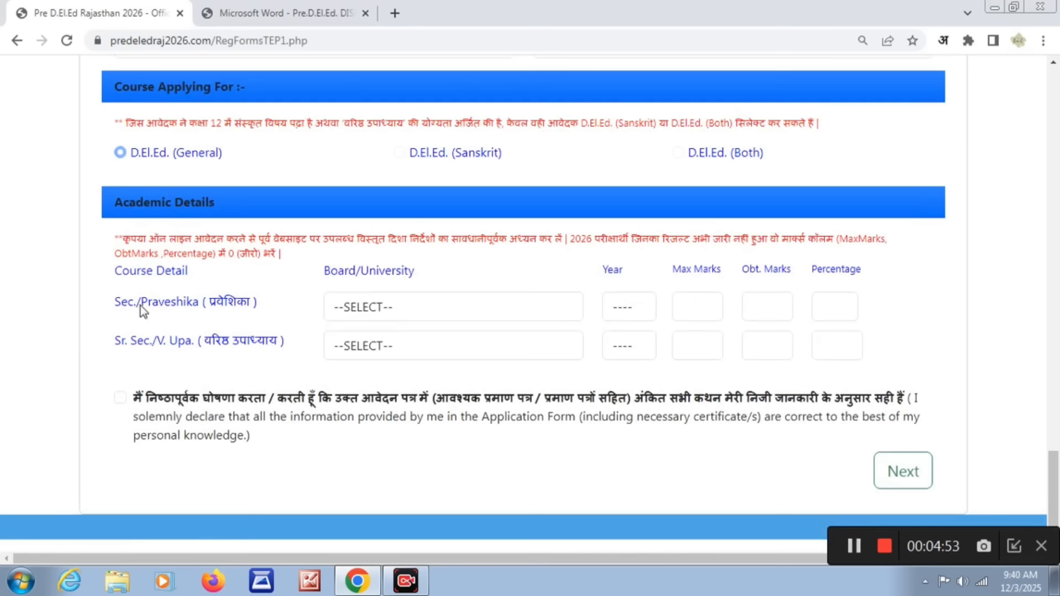
left_click(356, 307)
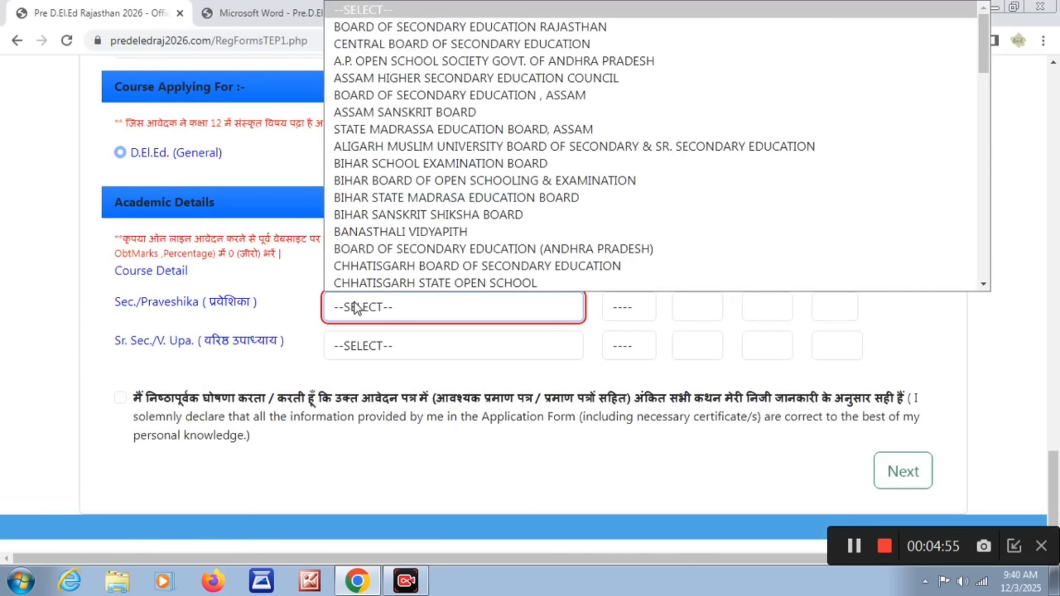
left_click(533, 28)
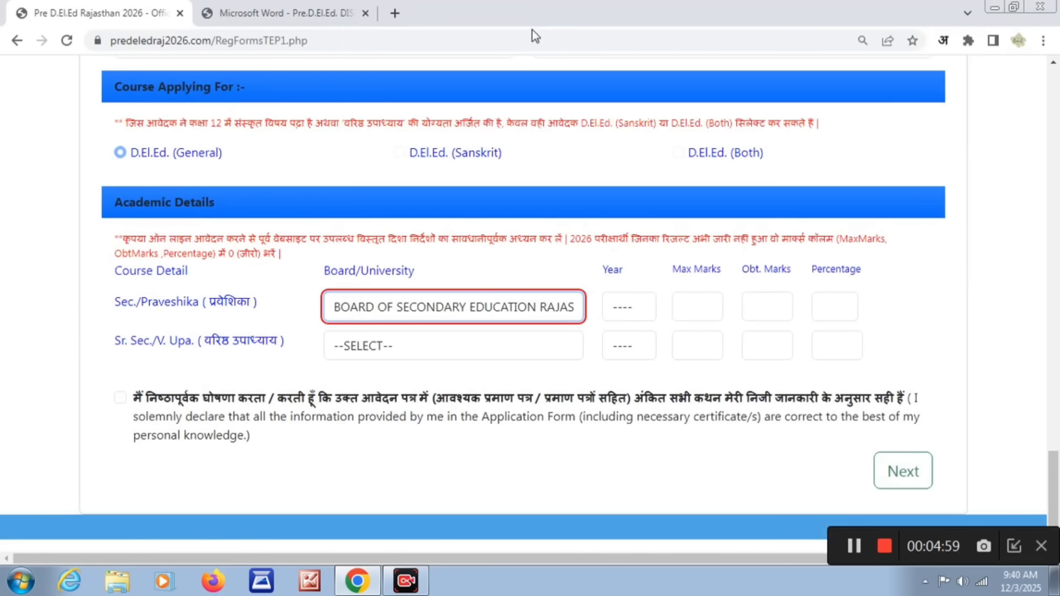
left_click(624, 309)
mouse_move(648, 64)
left_mouse_down()
mouse_move(650, 191)
mouse_move(652, 44)
left_mouse_up()
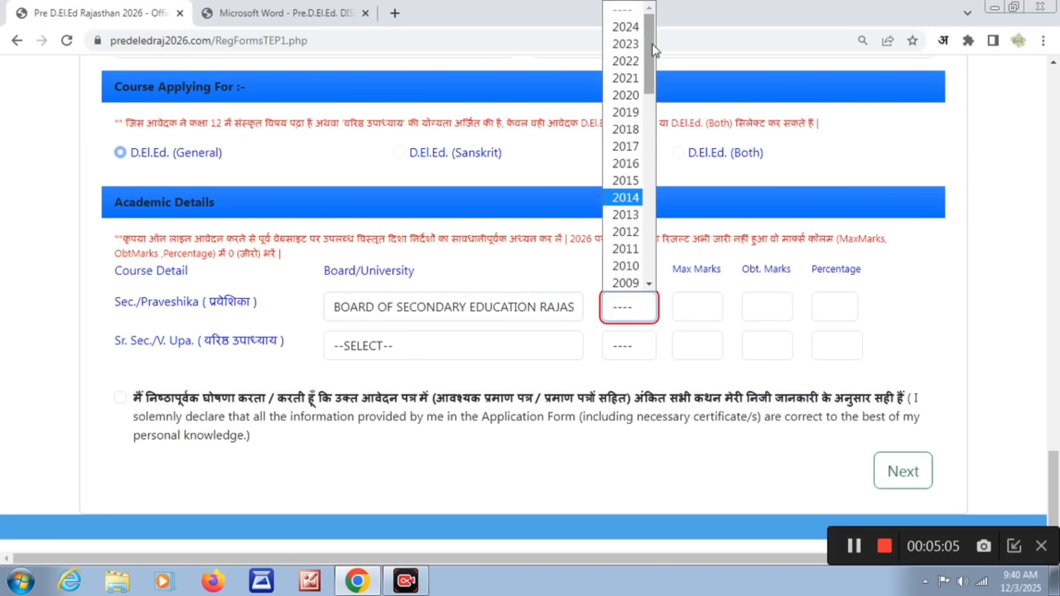
left_click(626, 32)
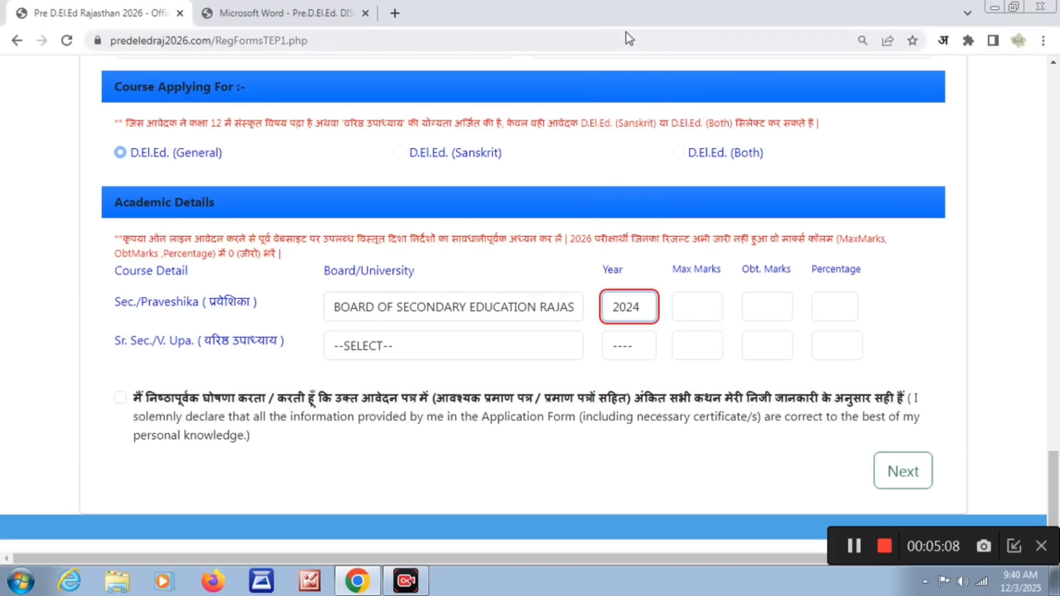
- Enter 600 maximum marks and 402 obtained marks for the Sec./Praveshika course
left_click(697, 307)
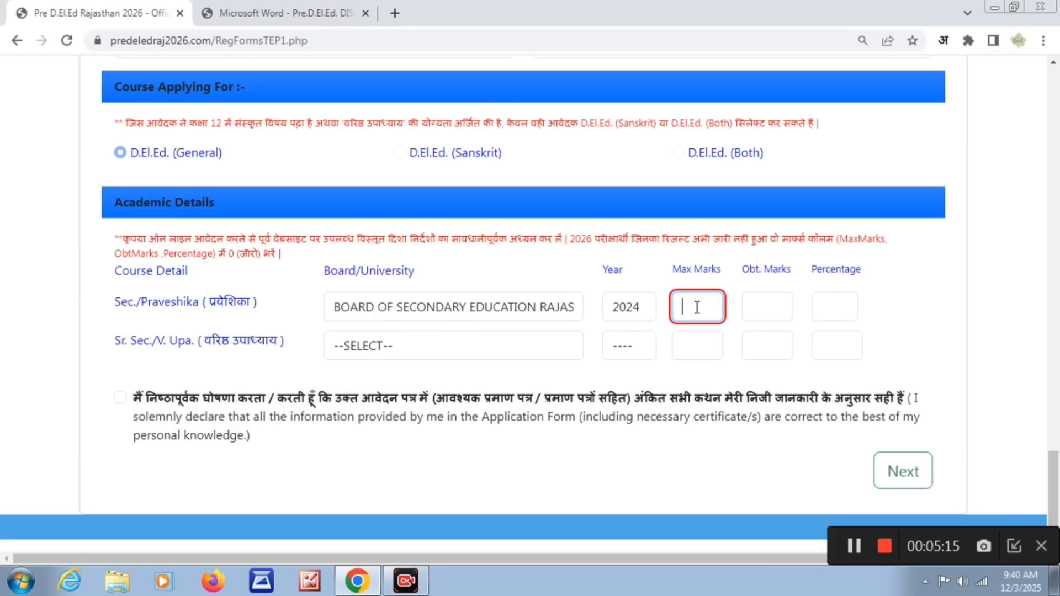
type("600")
left_click(764, 308)
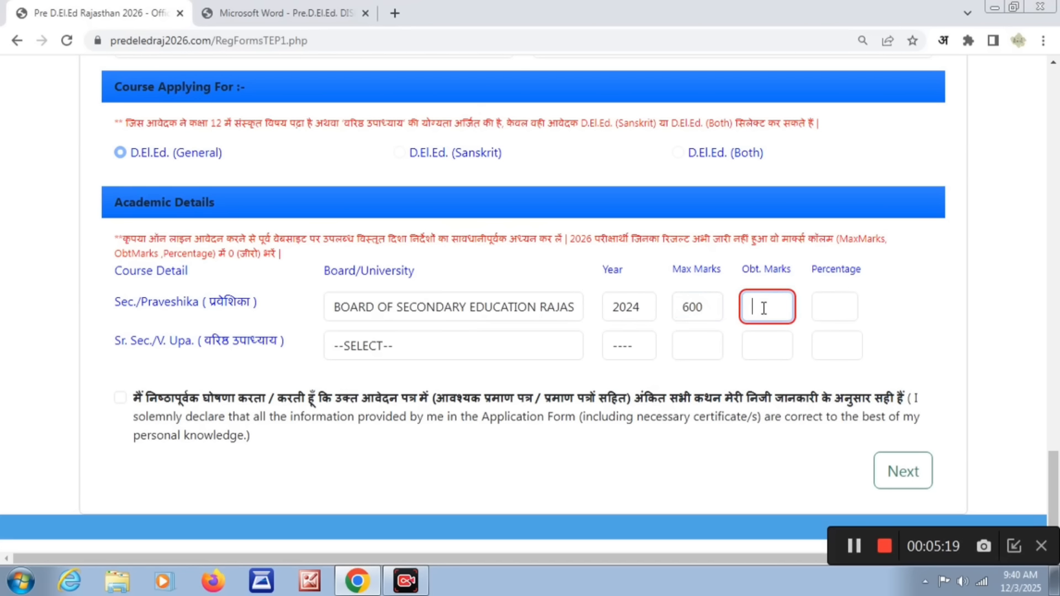
type("402")
left_click(825, 308)
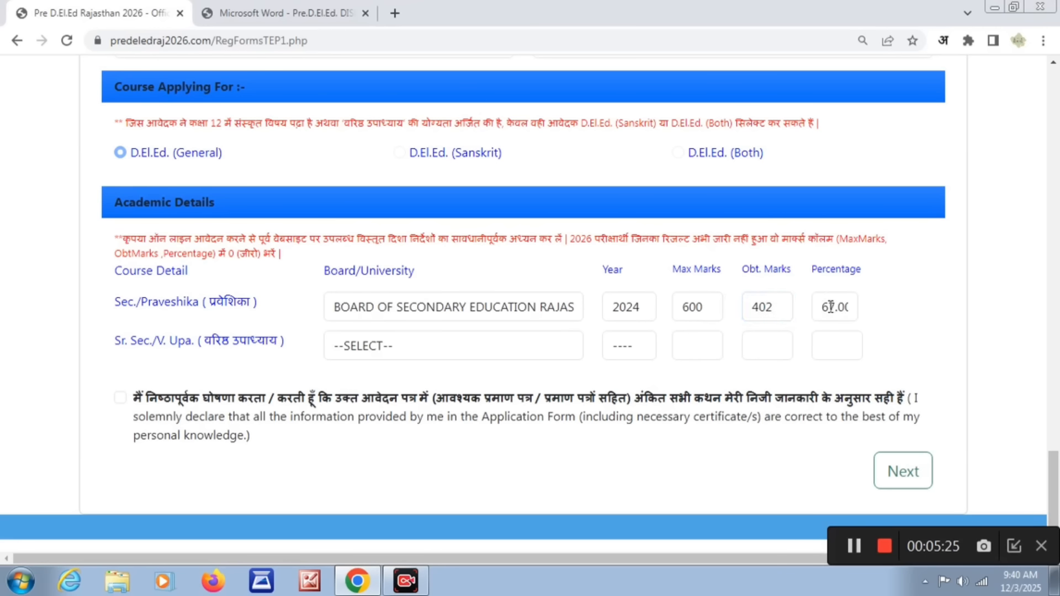
- Set the Sr. Sec./V. Upa. board to BOARD OF SECONDARY EDUCATION RAJASTHAN and its year to 2026(Apperaring)
left_click(449, 349)
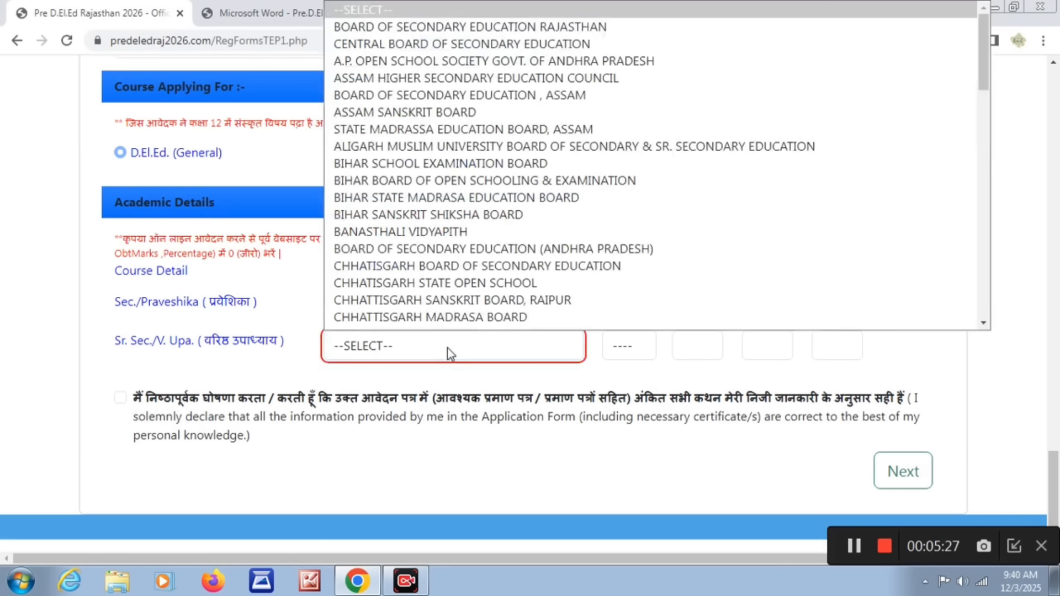
left_click(527, 15)
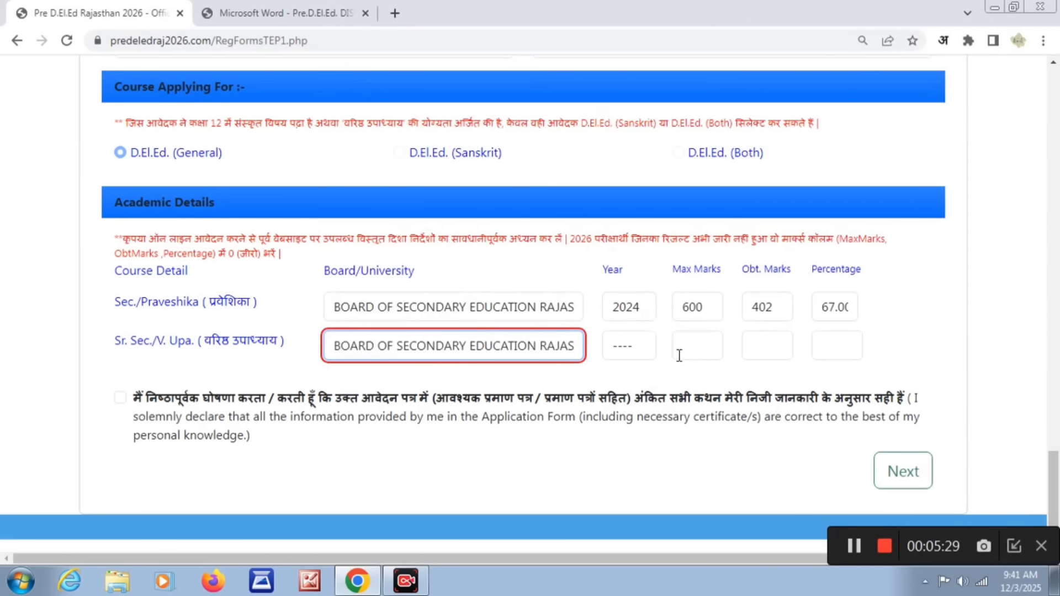
left_click(641, 353)
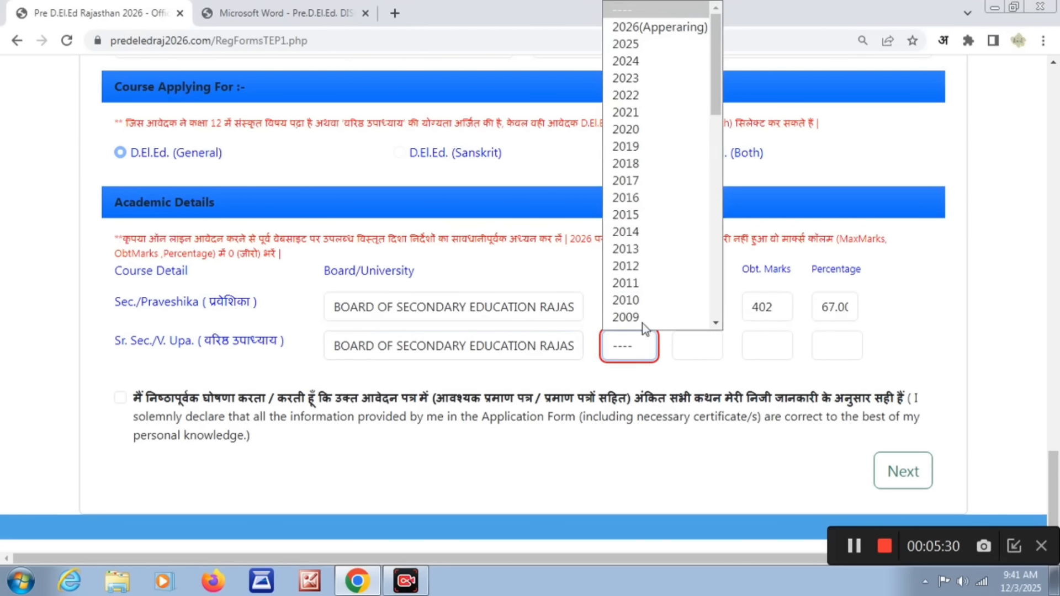
left_click(652, 33)
- Go through the Sr. Sec./V. Upa. marks and roll number fields, accept the declaration and try to continue
left_click(703, 347)
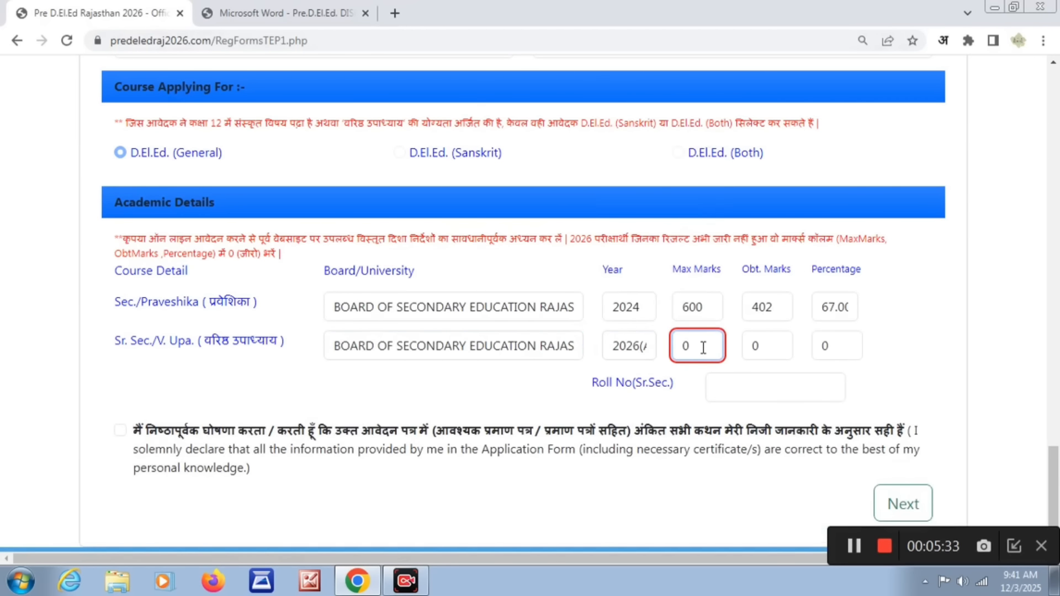
left_click(773, 349)
left_click(835, 350)
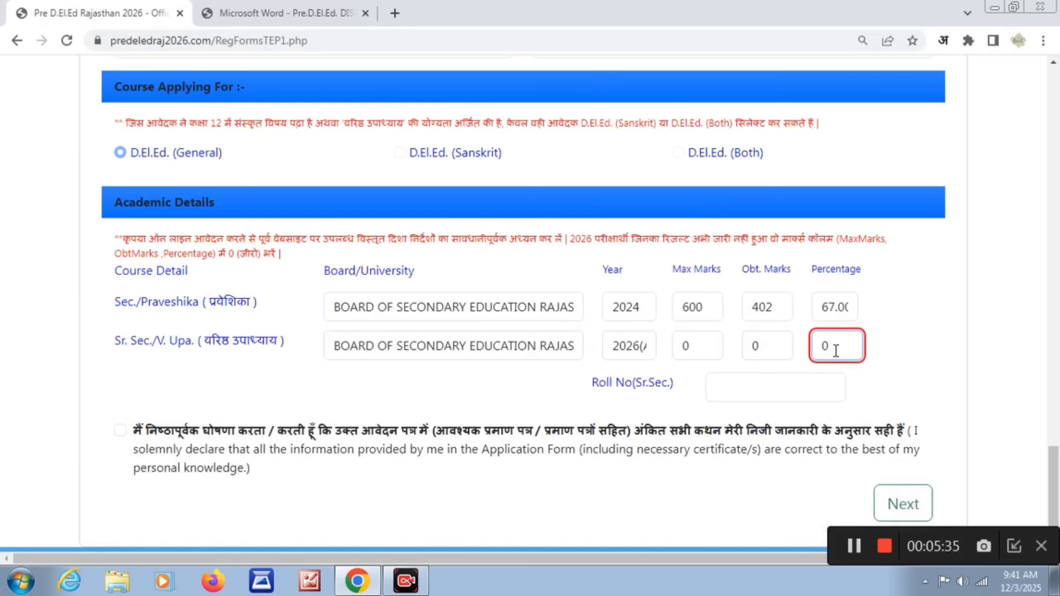
left_click(739, 386)
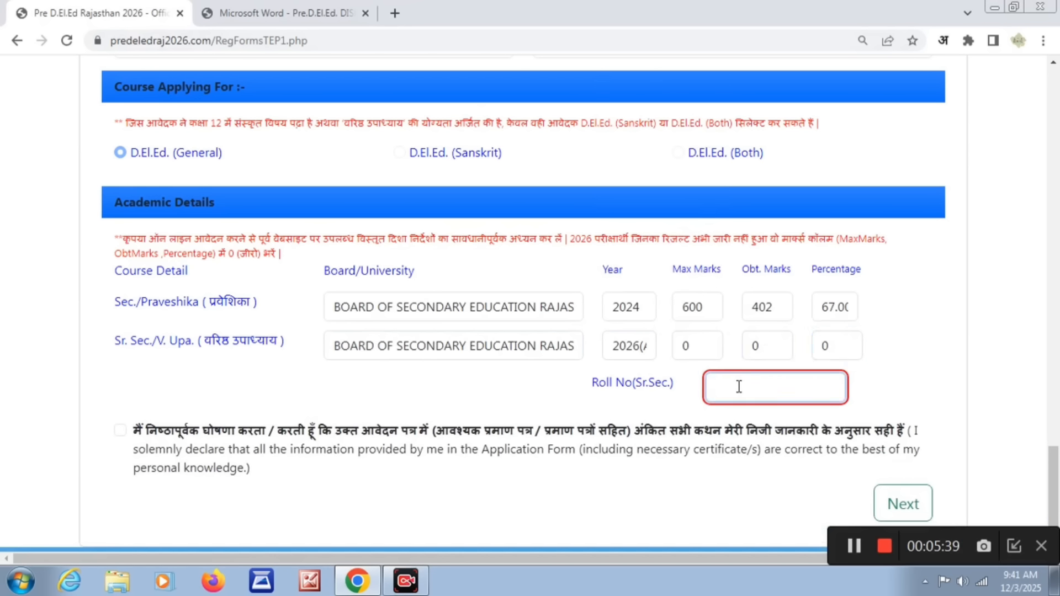
left_click(120, 431)
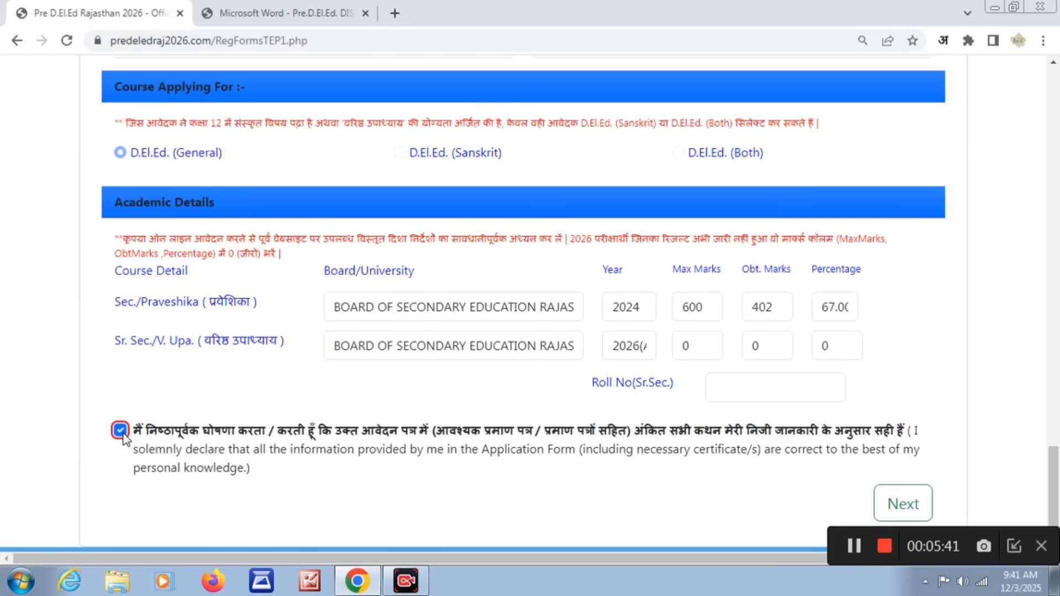
left_click(918, 512)
- Set the Sr. Sec./V. Upa. year to 2025 and the Sec./Praveshika year to 2023, and clear the Sr. Sec. obtained marks
left_click(632, 347)
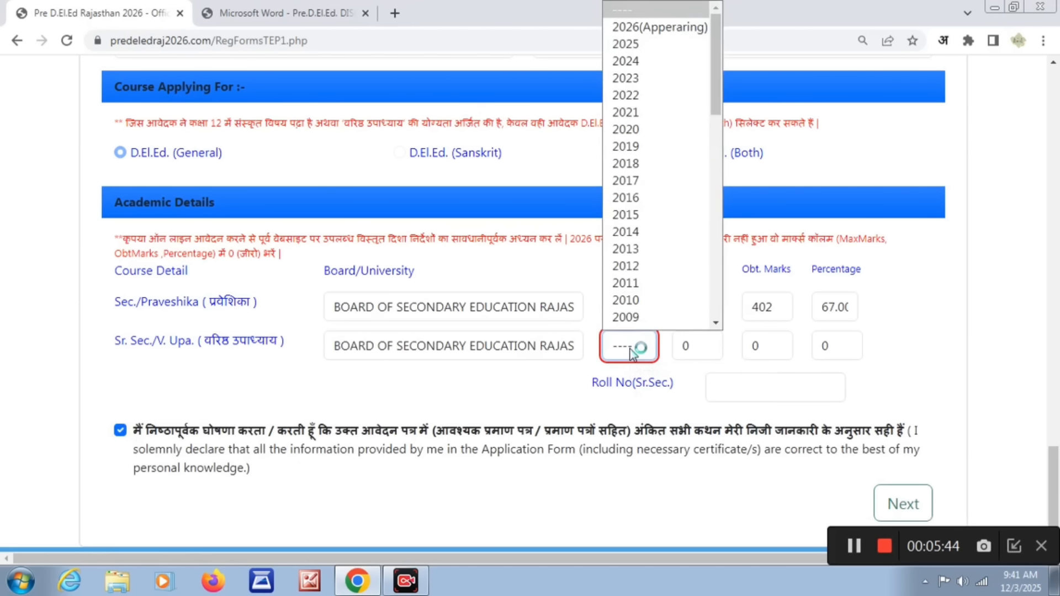
left_click(648, 44)
left_click(699, 348)
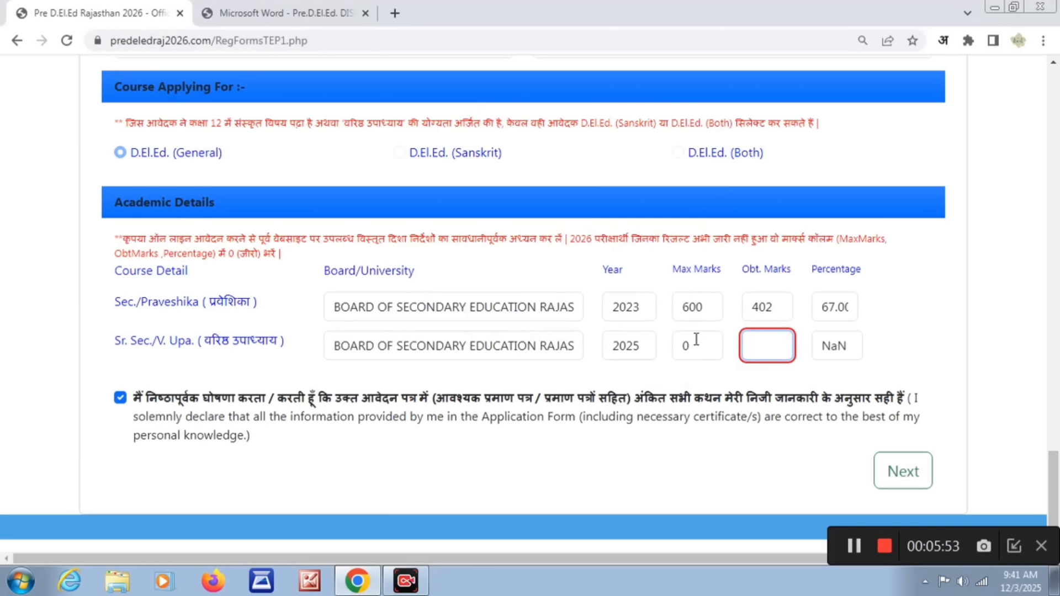
left_click(695, 345)
left_click(787, 348)
left_click(830, 347)
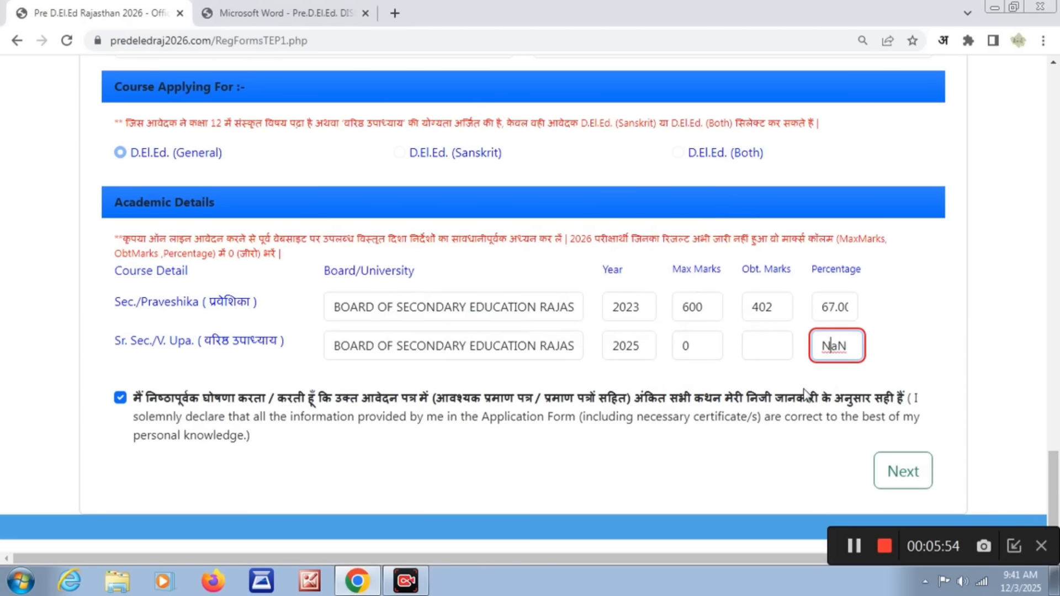
- Confirm the declaration of correct information and continue to the document upload page
left_click(805, 390)
left_click(122, 398)
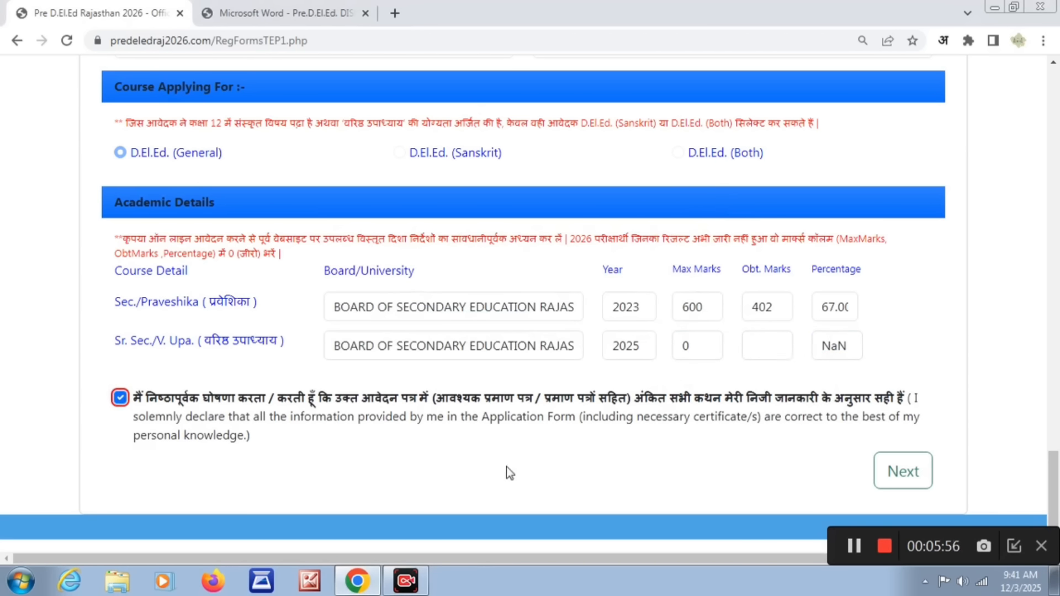
left_click(899, 482)
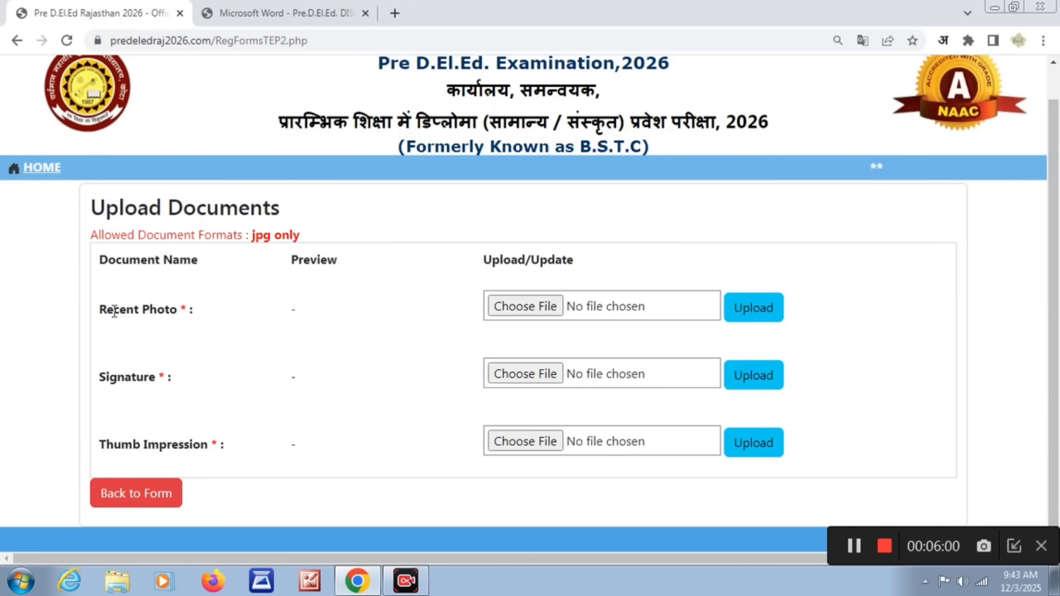
- Examine the list of required uploads and check the photo and thumb impression size limits in the DISHA NIRDESH instructions
left_click_drag(101, 312, 188, 310)
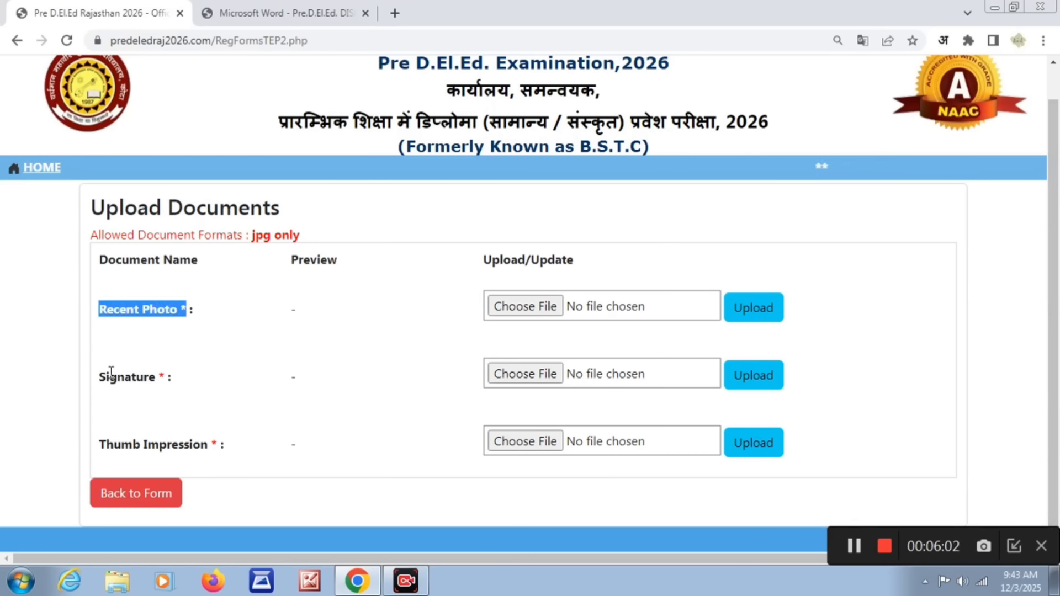
left_click_drag(100, 376, 167, 386)
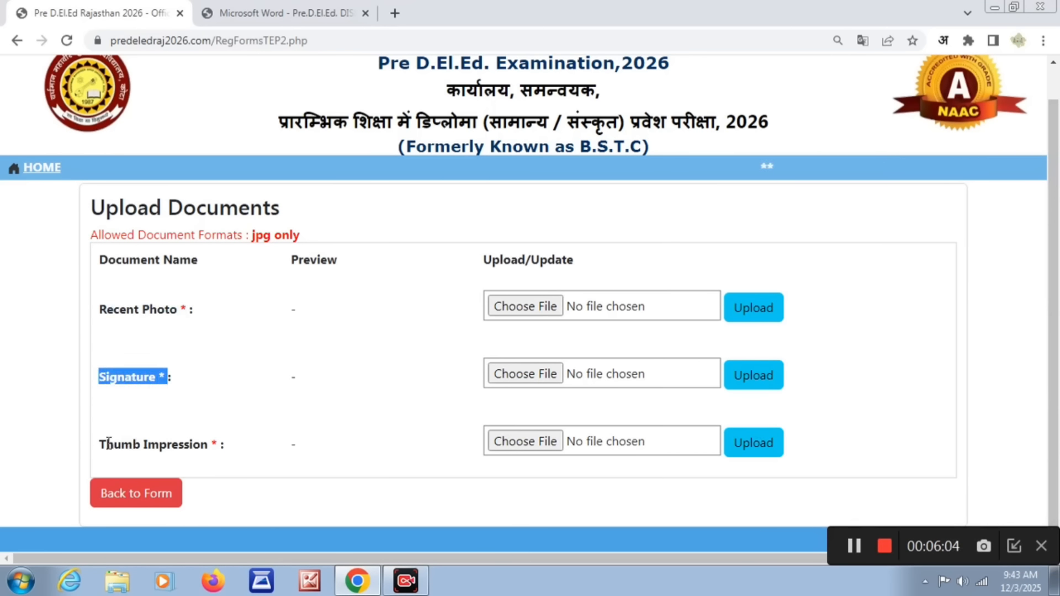
left_click_drag(102, 445, 216, 456)
left_click(326, 435)
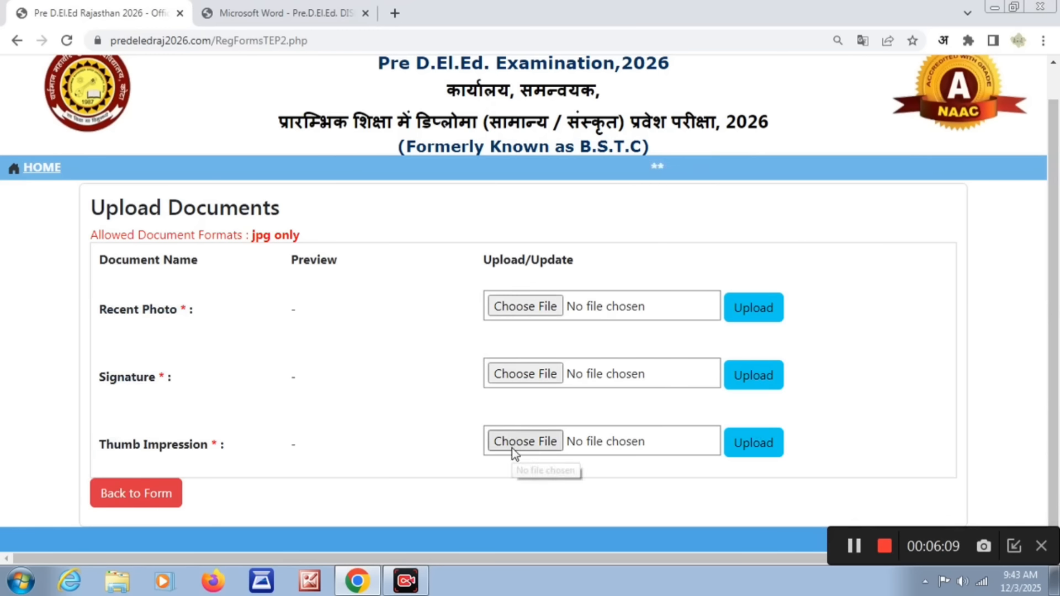
key("ctrl+Tab")
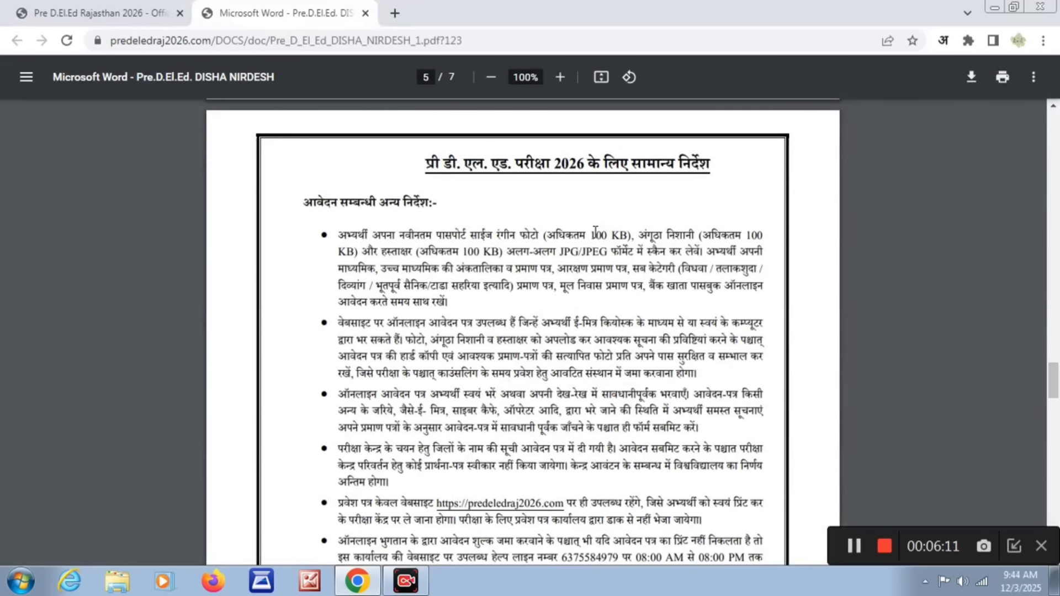
left_click_drag(592, 234, 628, 235)
left_click_drag(746, 235, 765, 245)
left_click(714, 274)
key("ctrl+Tab")
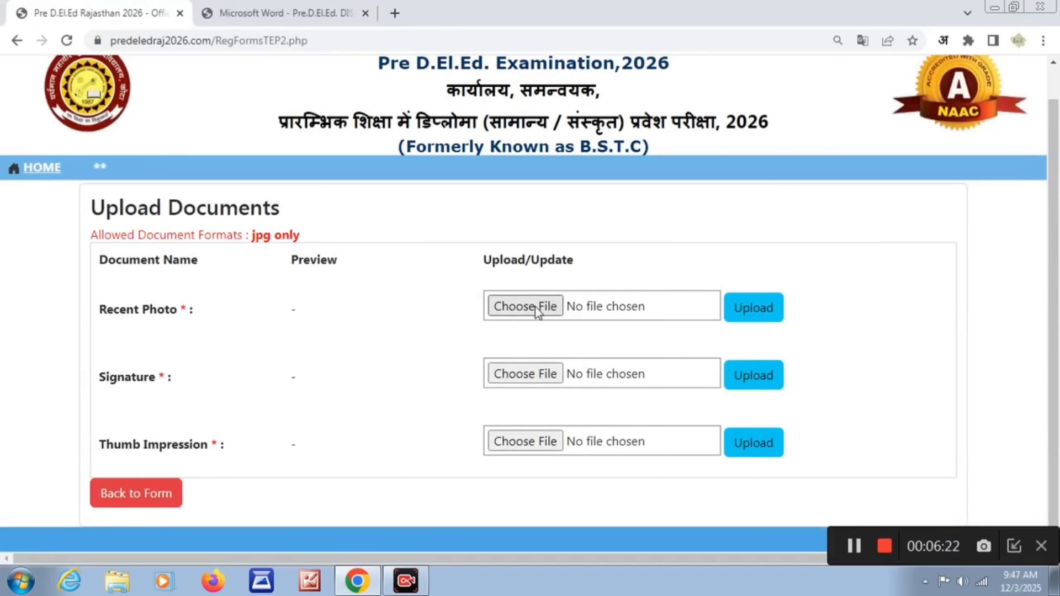
- Choose the image named photo as the Recent Photo and upload it
left_click(532, 310)
double_click(161, 88)
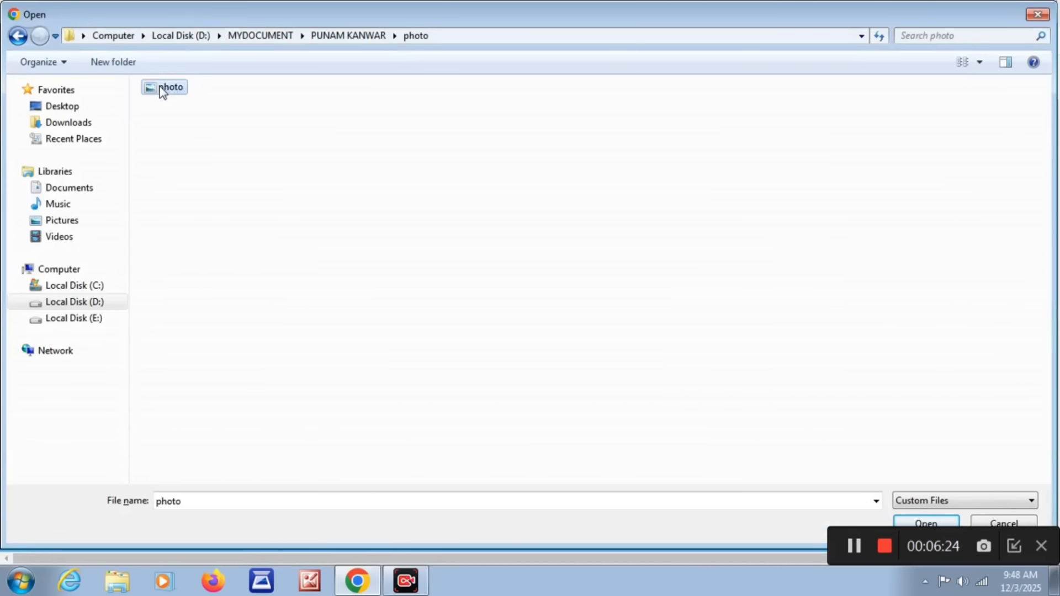
left_click(752, 309)
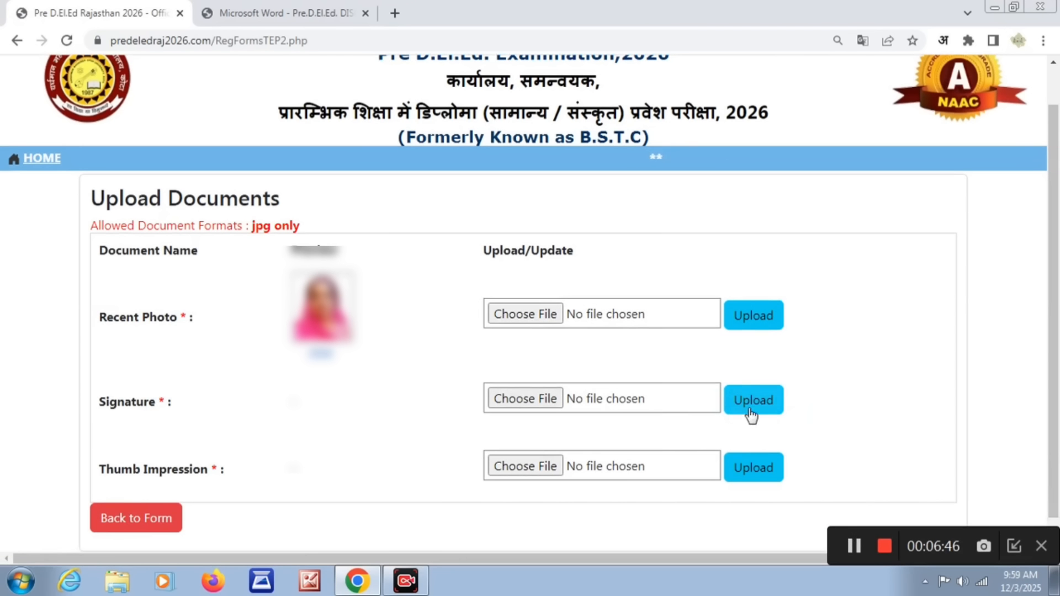
- Choose SING - BSTC (1).jpg as the Signature document and upload it
left_click(545, 399)
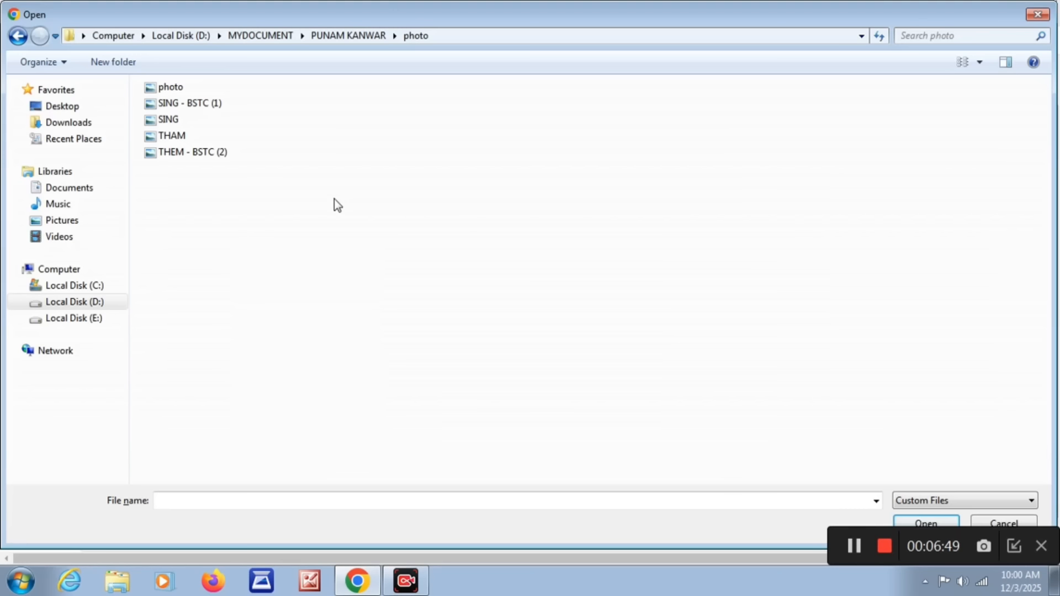
double_click(189, 105)
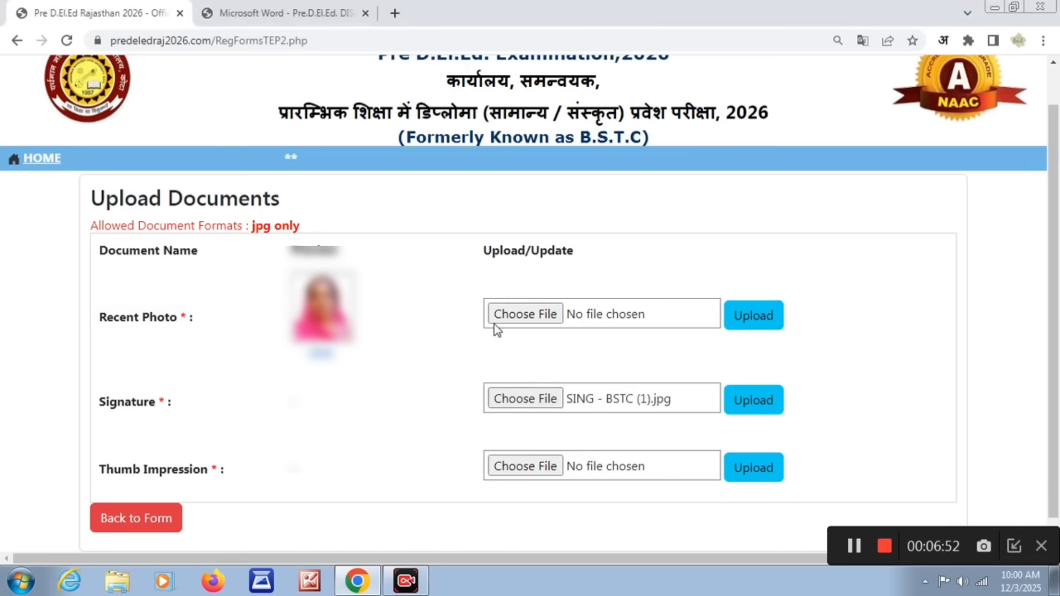
left_click(773, 408)
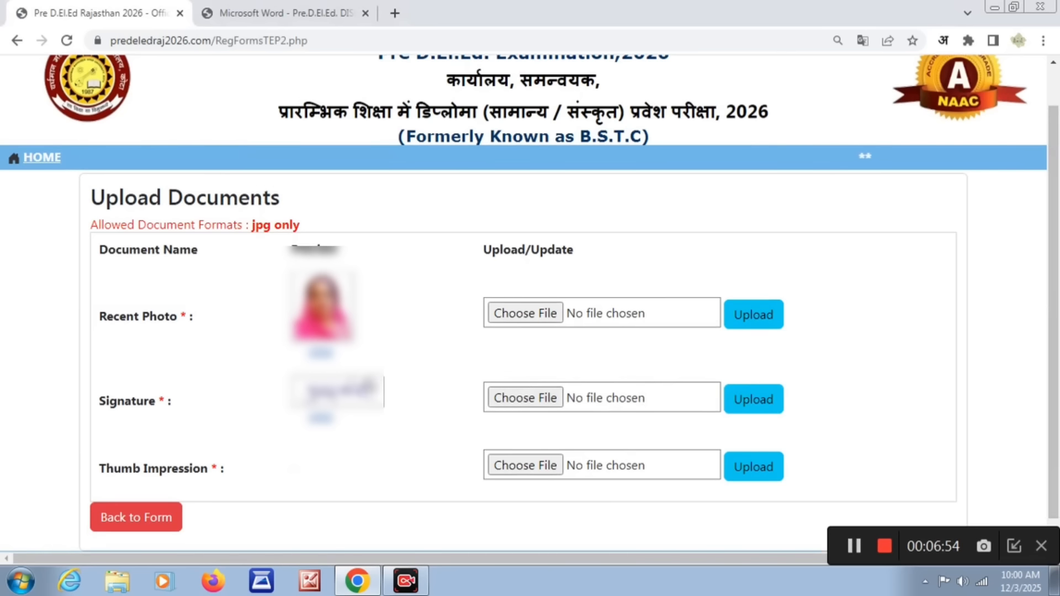
- Choose THEM - BSTC (2).jpg as the Thumb Impression document and upload it
left_click(546, 466)
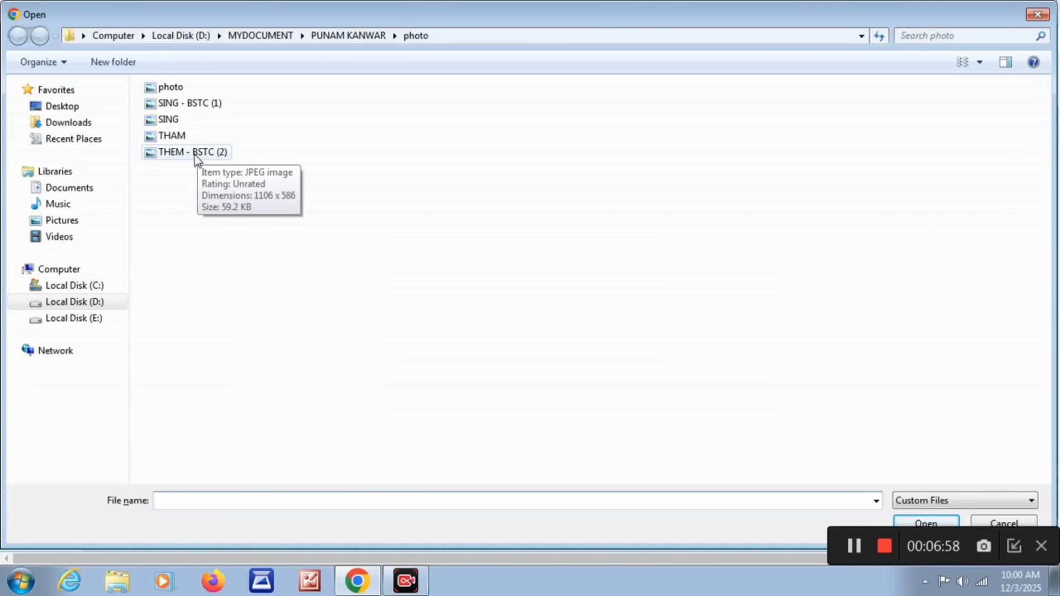
double_click(194, 154)
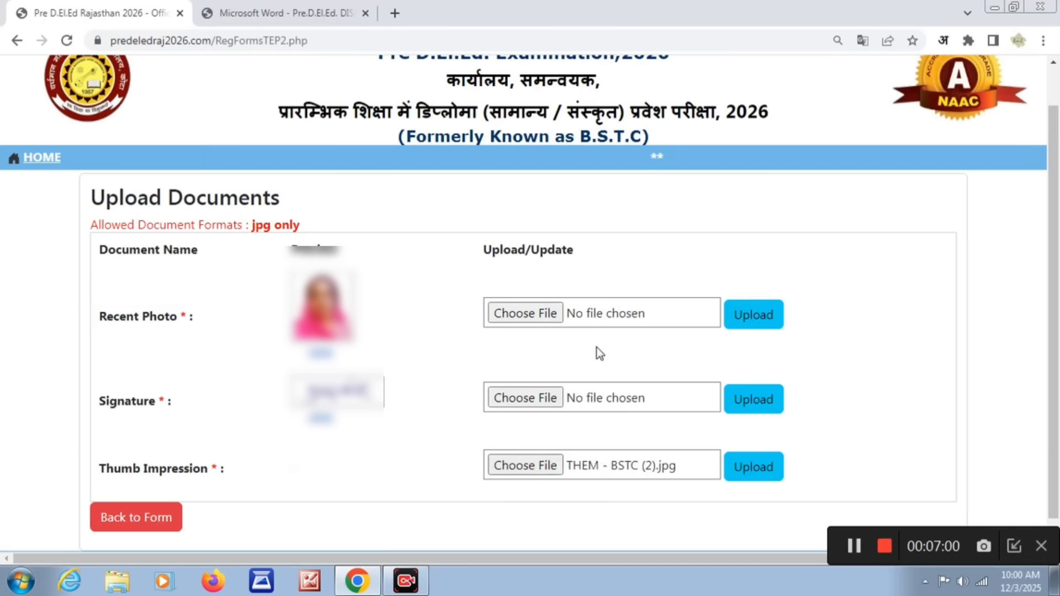
left_click(760, 469)
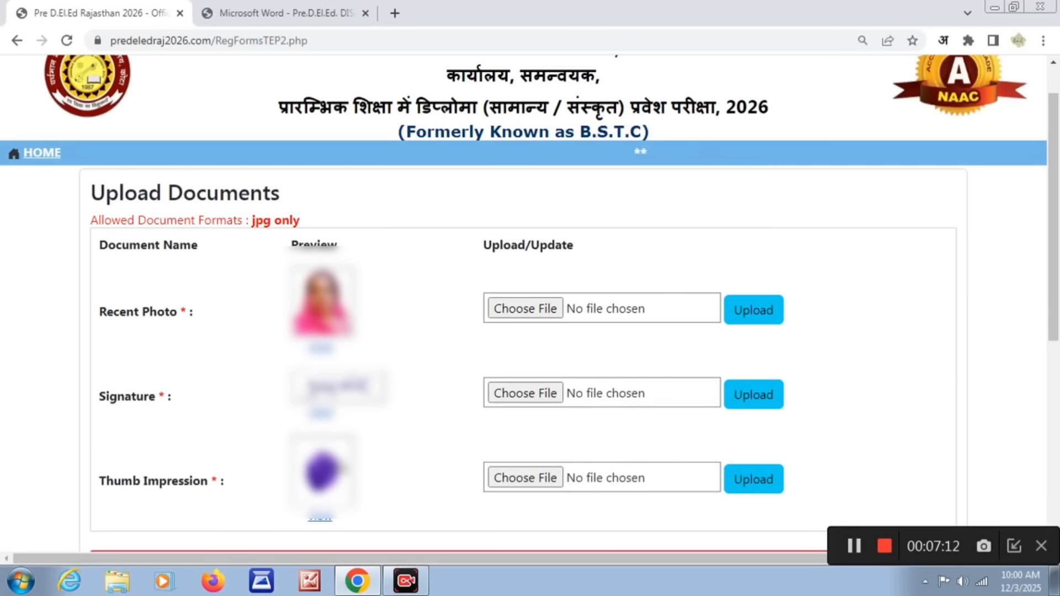
- Complete the bank details with their declaration and fill in the bonafide certificate number
scroll(320, 472, "down", 7)
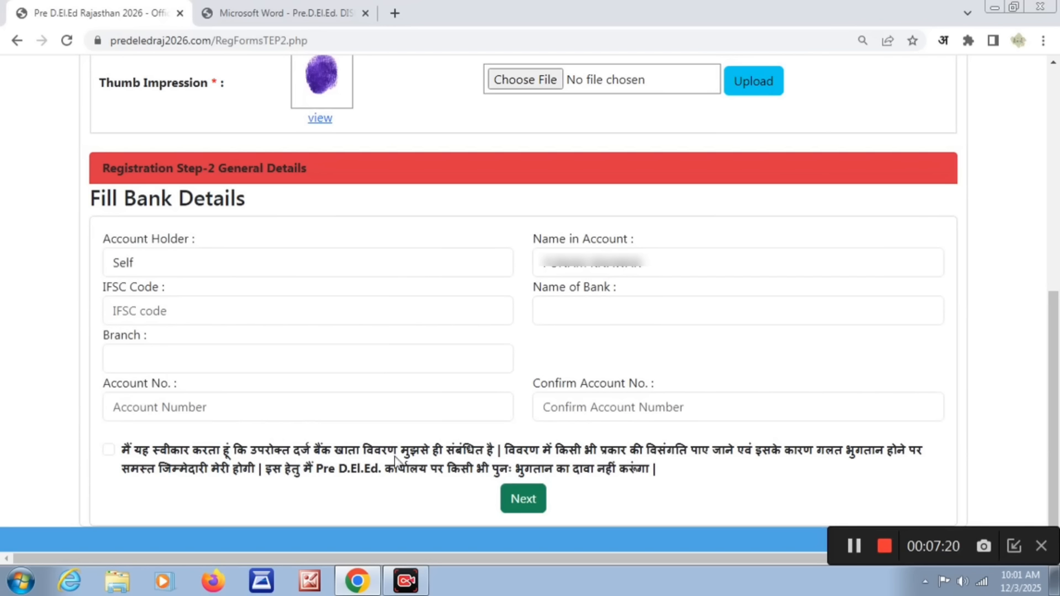
left_click(109, 450)
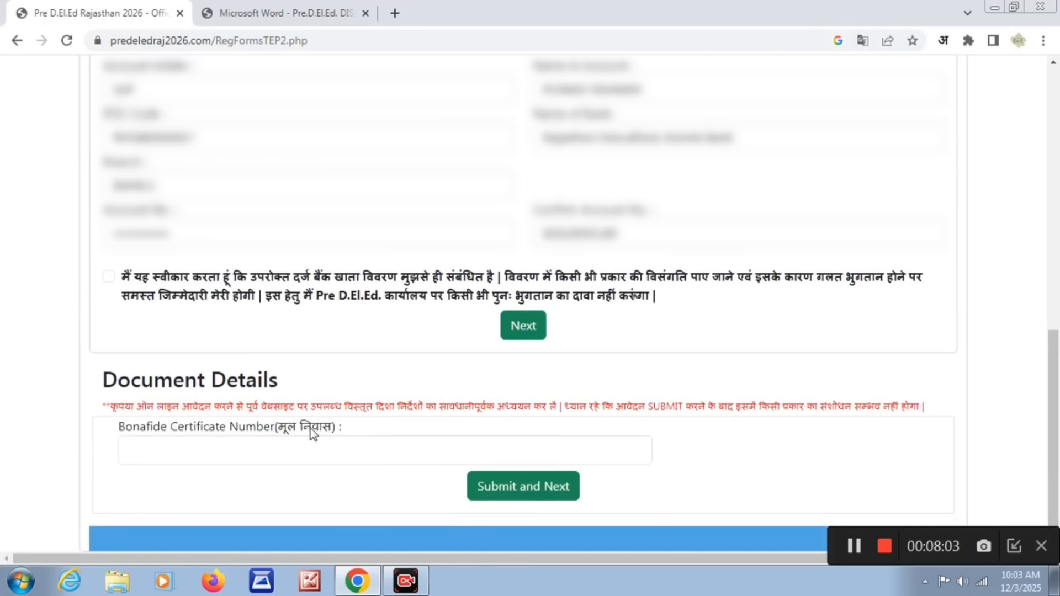
left_click(145, 451)
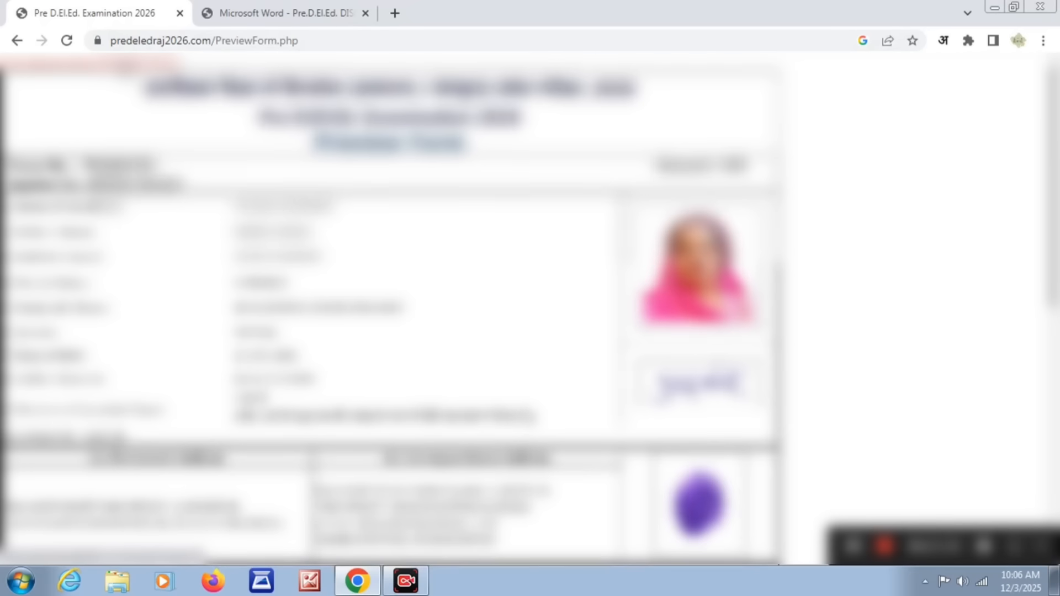
- Open the print preview of the application's preview form
left_click(130, 66)
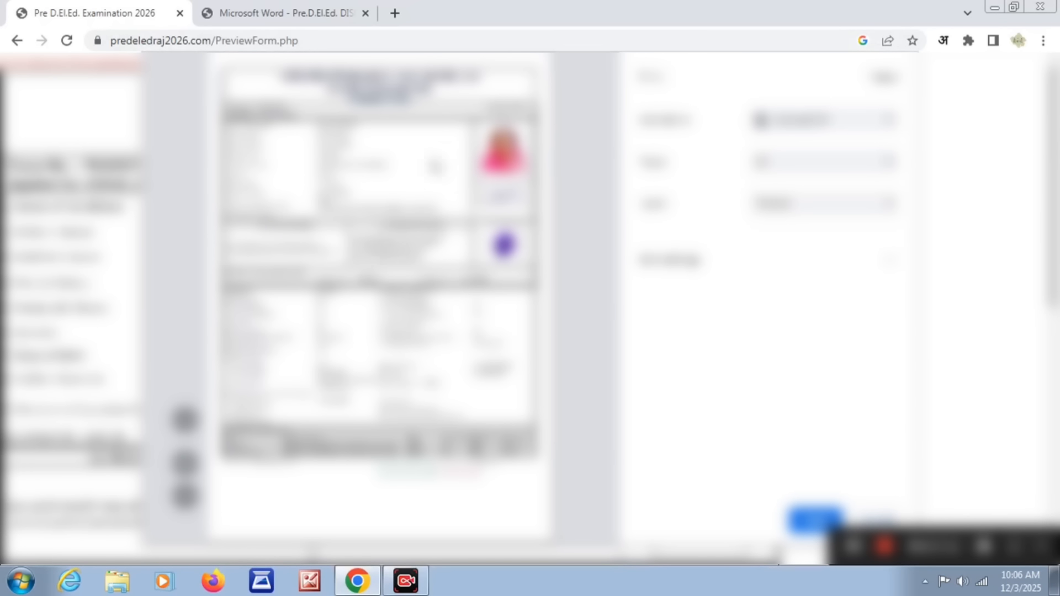